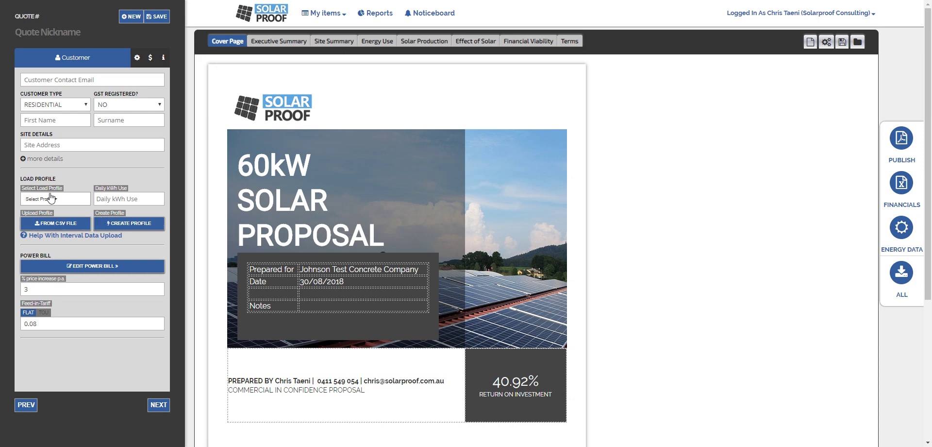
- Upload the CSV interval data file ending in PD_MANUAL_DETAILED from the Demo Files folder as a custom load profile
drag(21, 178, 58, 178)
click(60, 177)
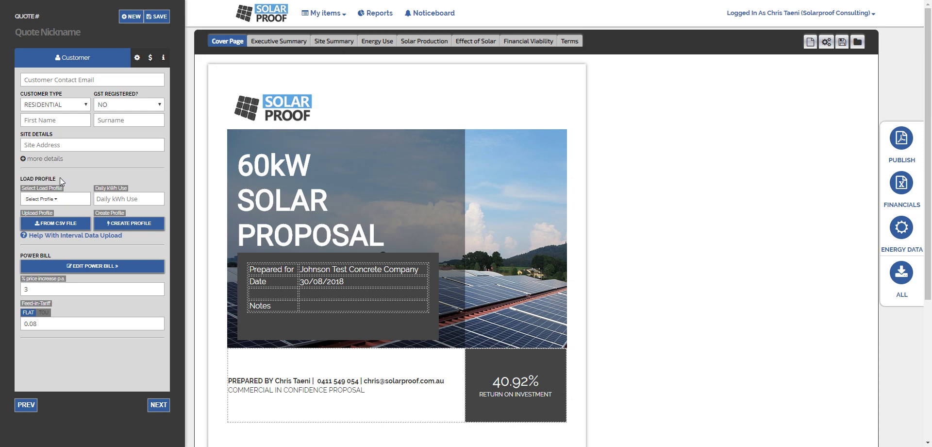
click(71, 223)
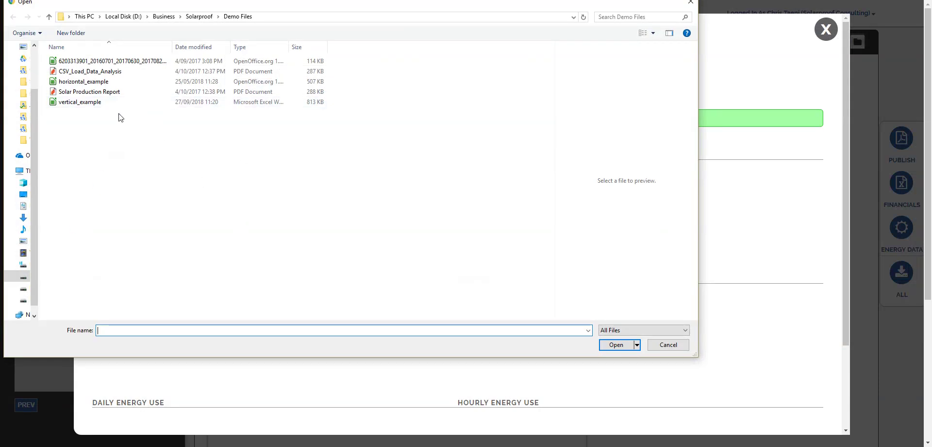
click(109, 82)
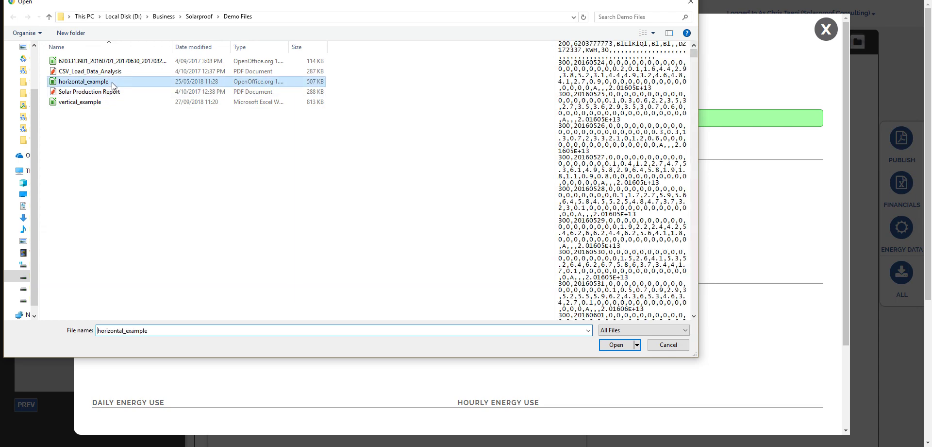
click(109, 102)
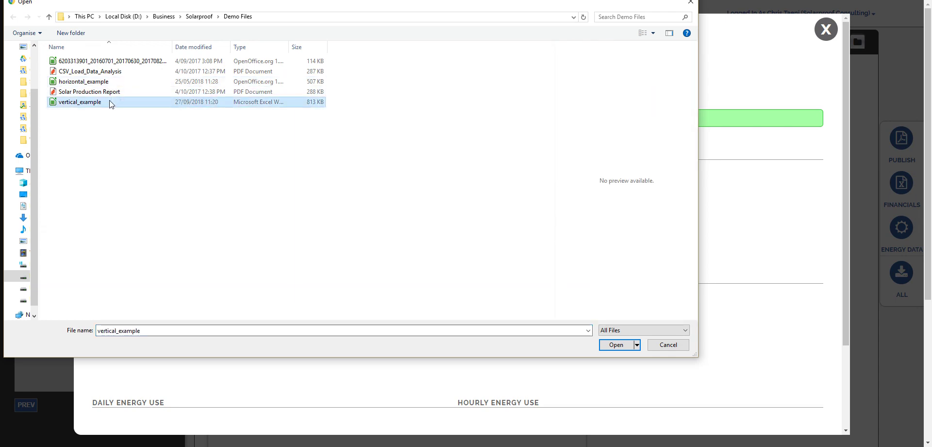
click(125, 64)
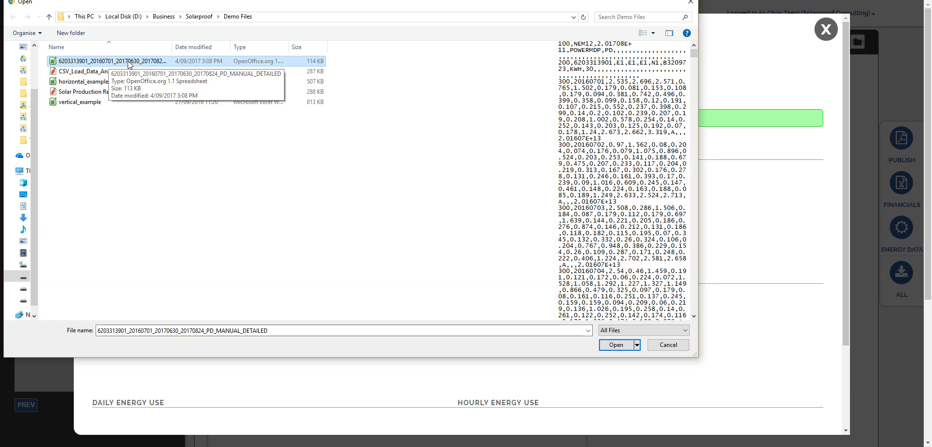
double_click(129, 64)
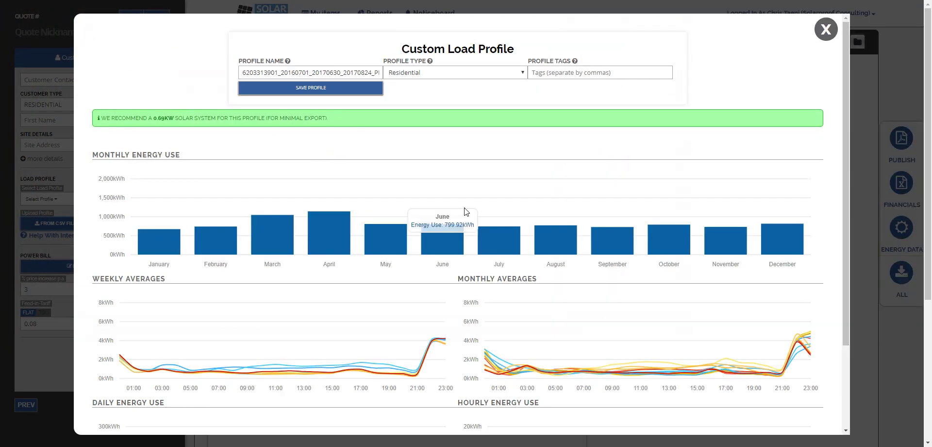
- Review the monthly, weekly, daily and hourly energy use charts of the load profile, and close it without saving
scroll(558, 231, down, 2)
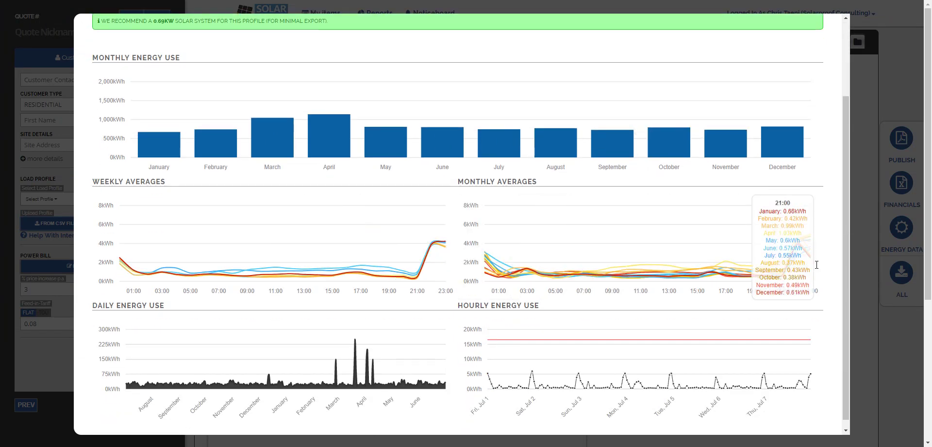
scroll(353, 159, up, 2)
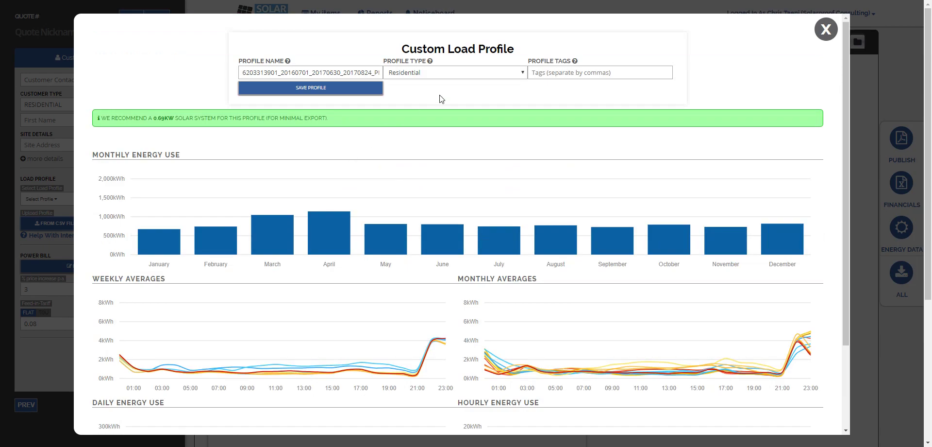
click(826, 30)
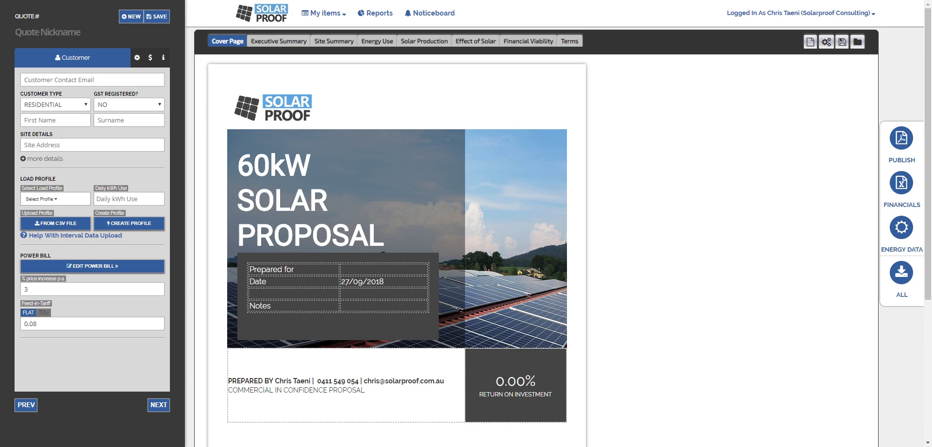
- Open vertical_example from the Demo Files folder in the spreadsheet program and inspect its DATE, HOUR and KW columns
click(280, 138)
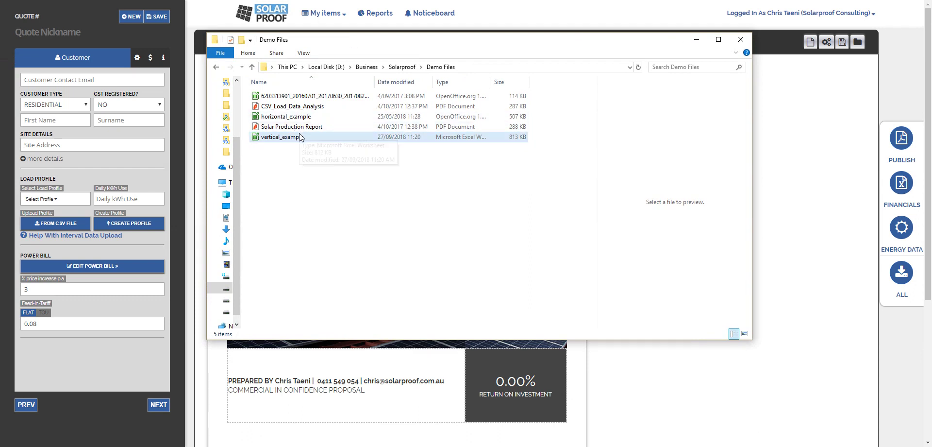
double_click(298, 137)
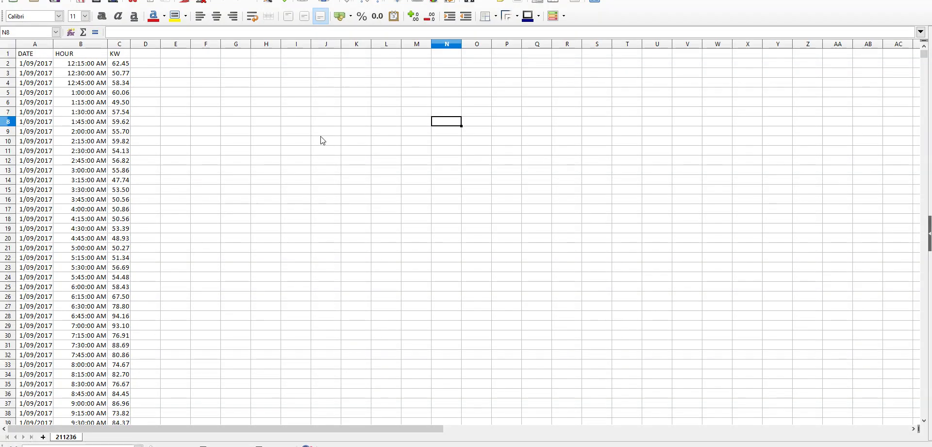
click(148, 76)
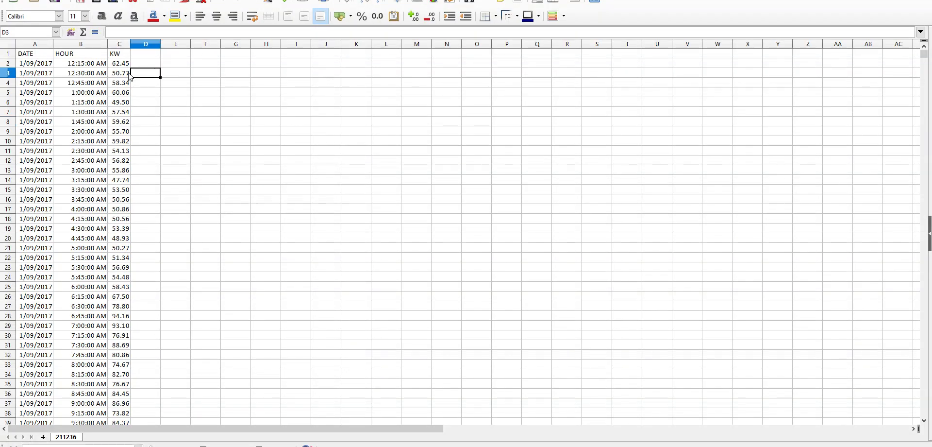
click(97, 64)
click(42, 56)
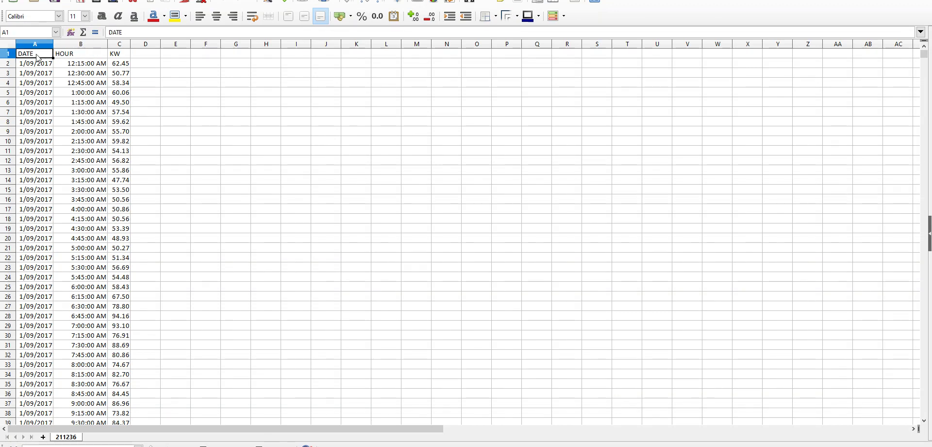
click(72, 56)
click(124, 58)
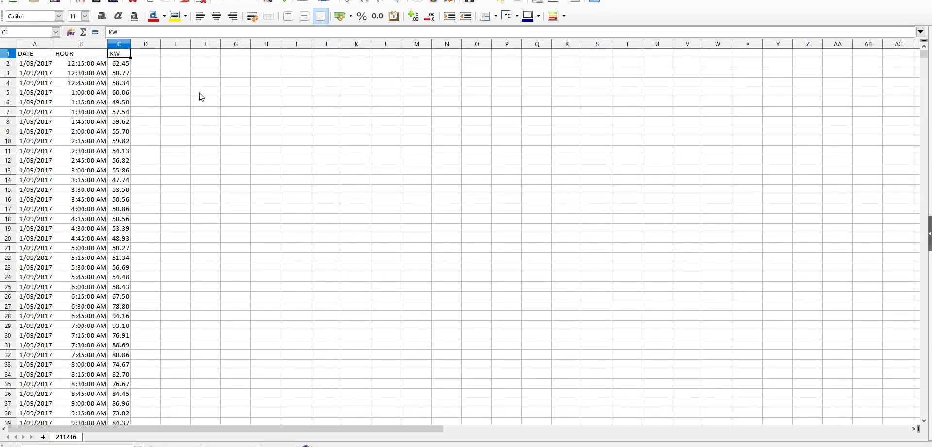
click(196, 66)
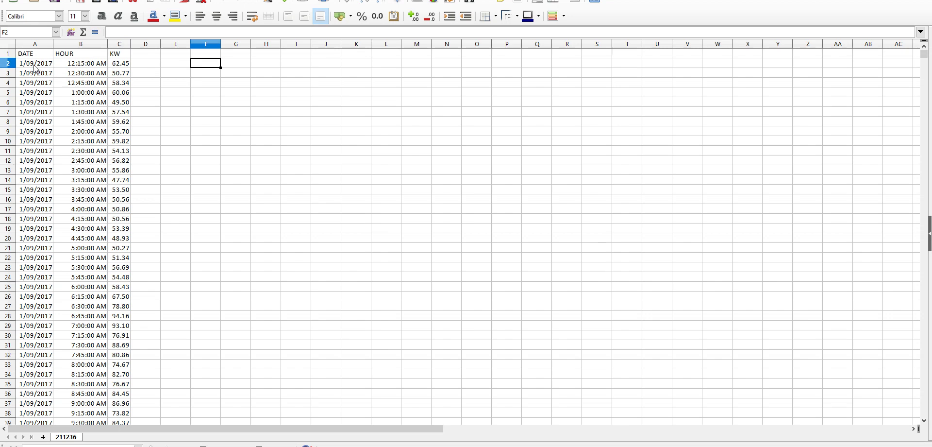
- Add a Datetime heading in E1 with the start value 1/9/17 00:00 in E2, and widen column E to fit
click(185, 55)
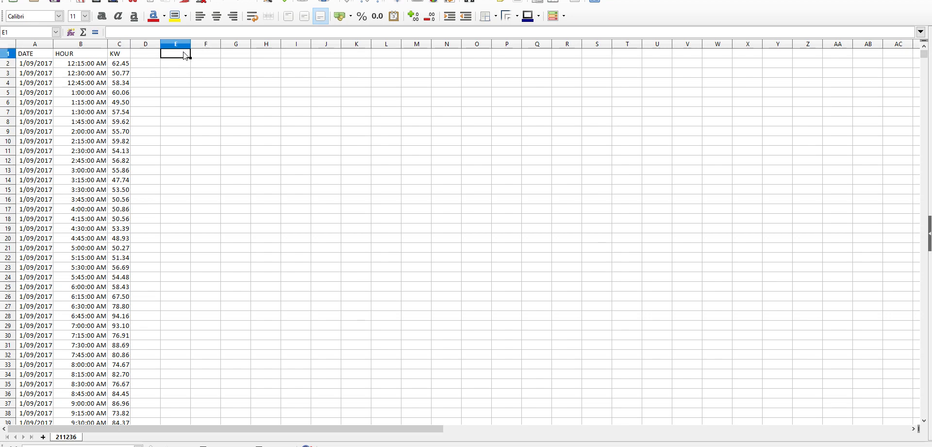
text(Datetime)
key(Return)
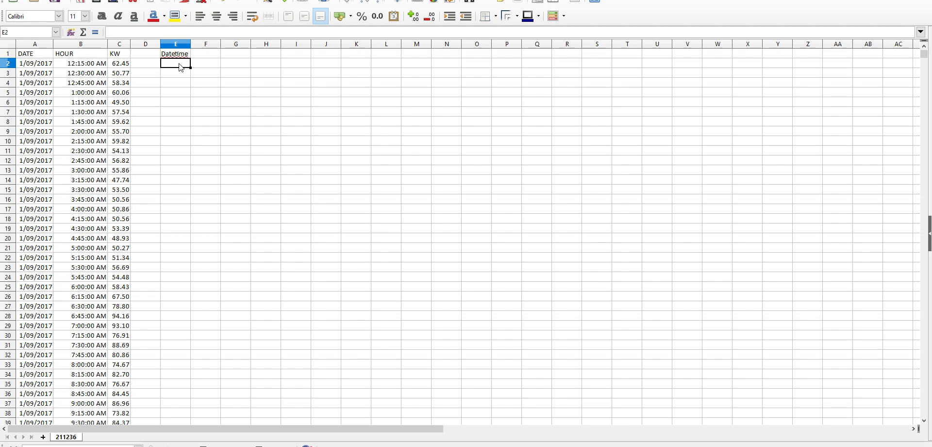
text(1/9/17 00:00)
key(Return)
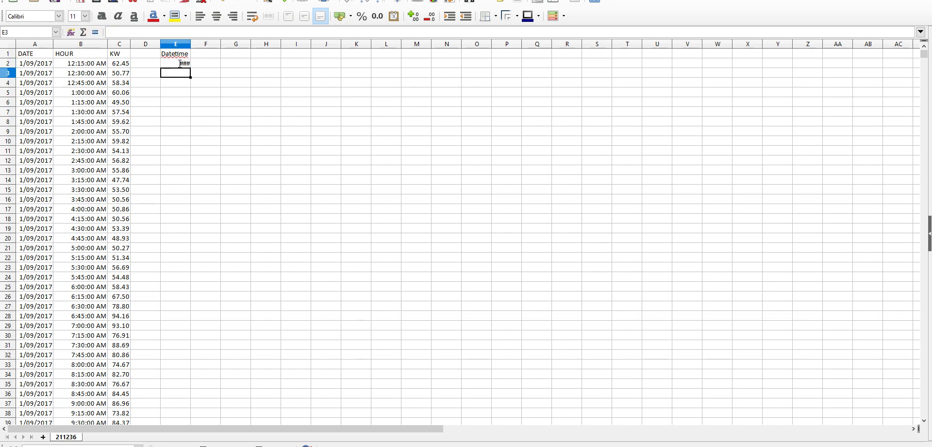
drag(191, 45, 220, 45)
click(198, 65)
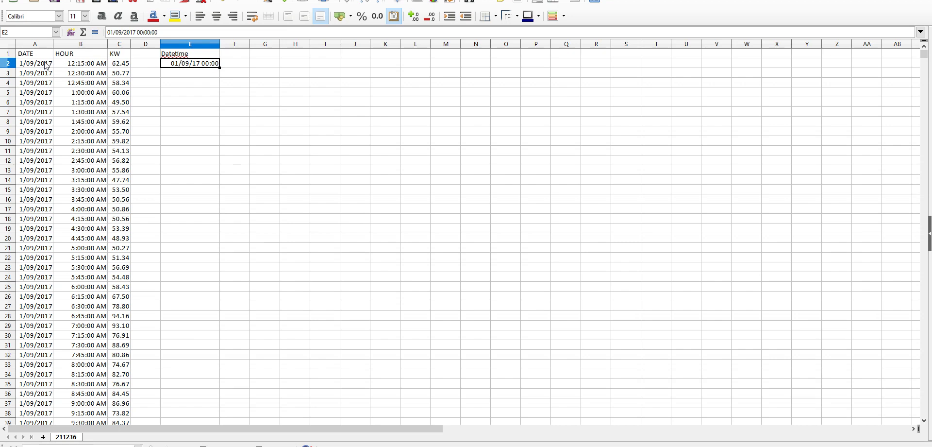
- Enter the formula =E2+TIME(0,15,0) in E3 to add 15 minutes to the start time
click(201, 74)
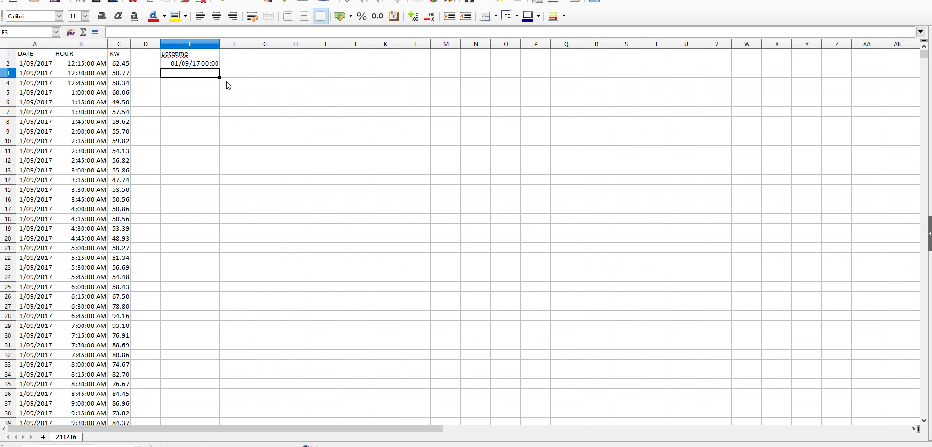
text(=)
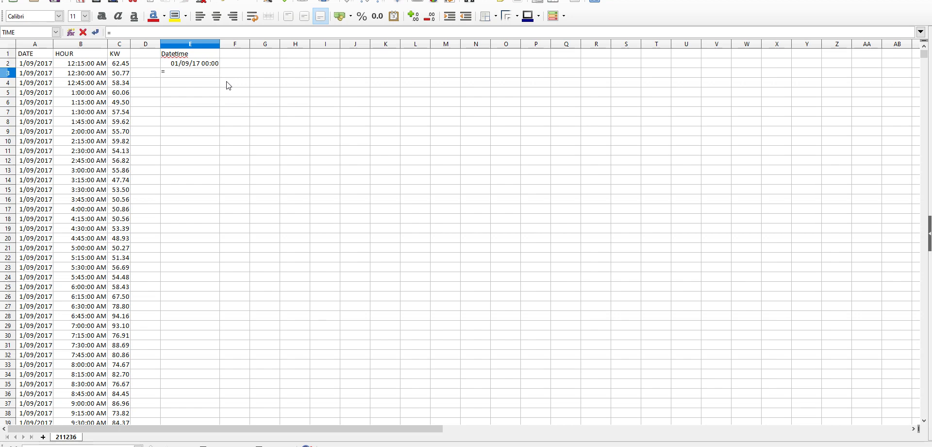
click(209, 64)
text(+time()
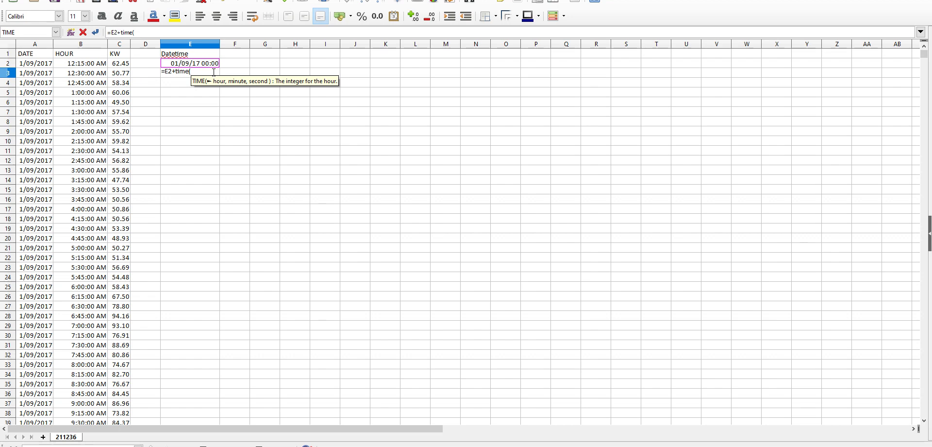
text(0,)
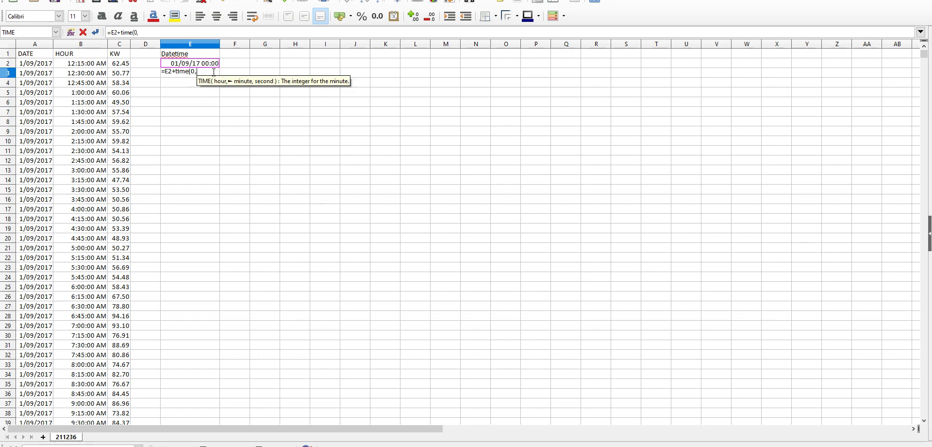
text(15,0))
key(Return)
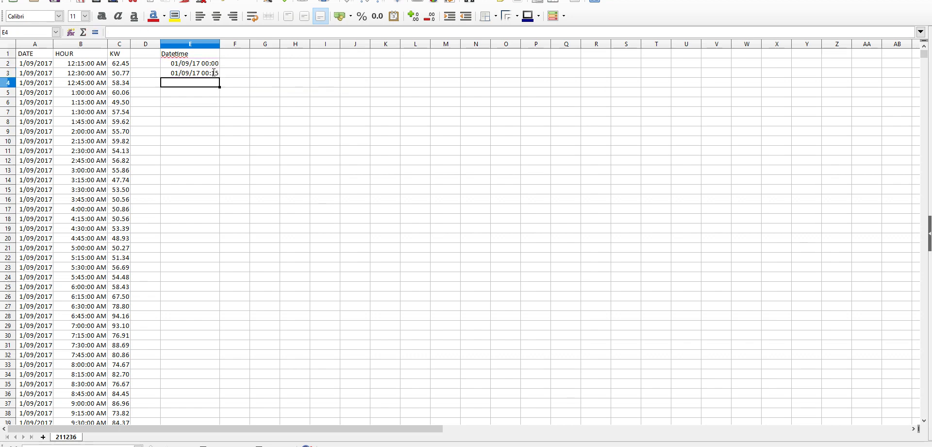
- Copy the 15-minute formula from E3 down the Datetime column to E35041, the last row of the KW data
click(214, 72)
key(ctrl+c)
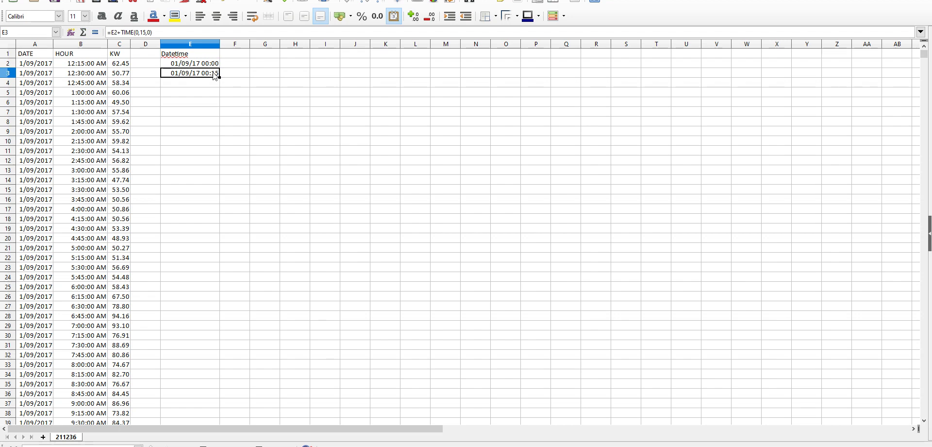
key(Left)
key(Left)
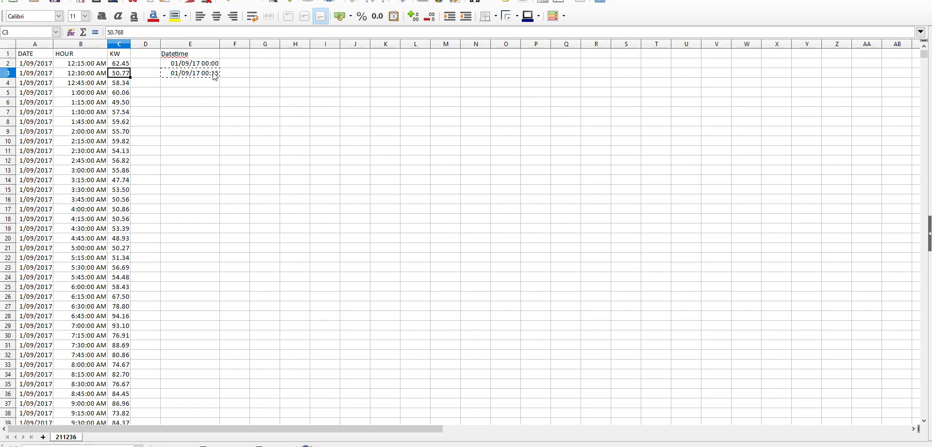
key(Left)
key(Right)
key(ctrl+Down)
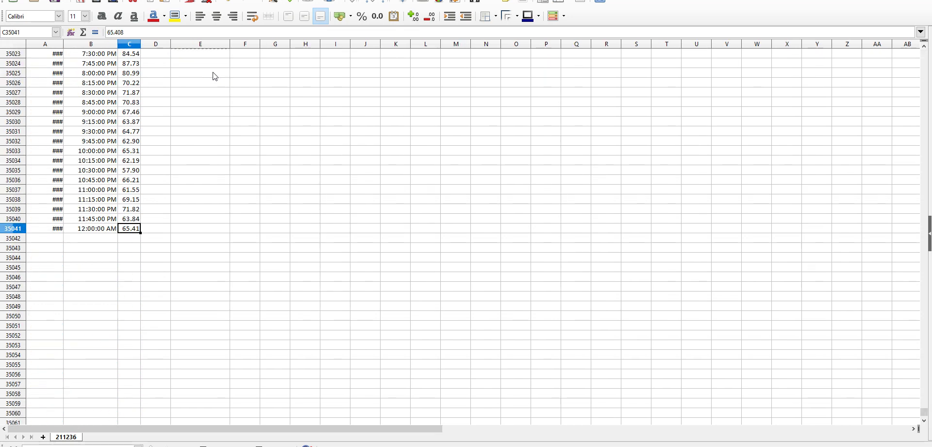
key(Right)
key(Right)
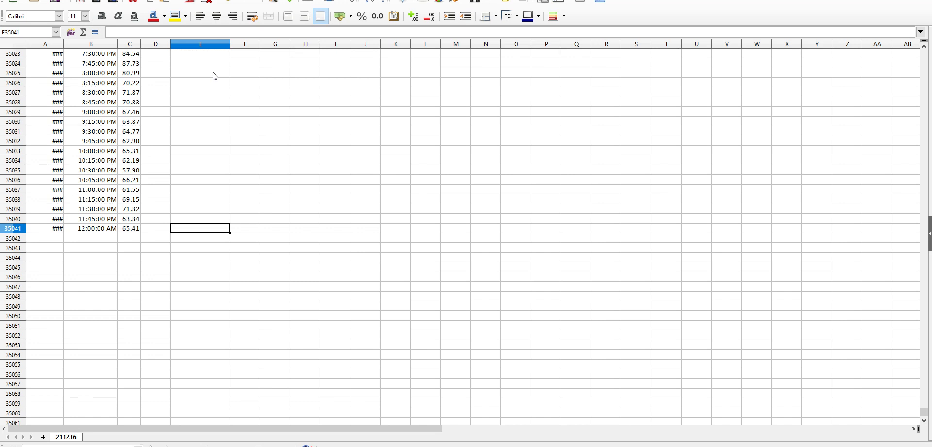
key(ctrl+shift+Up)
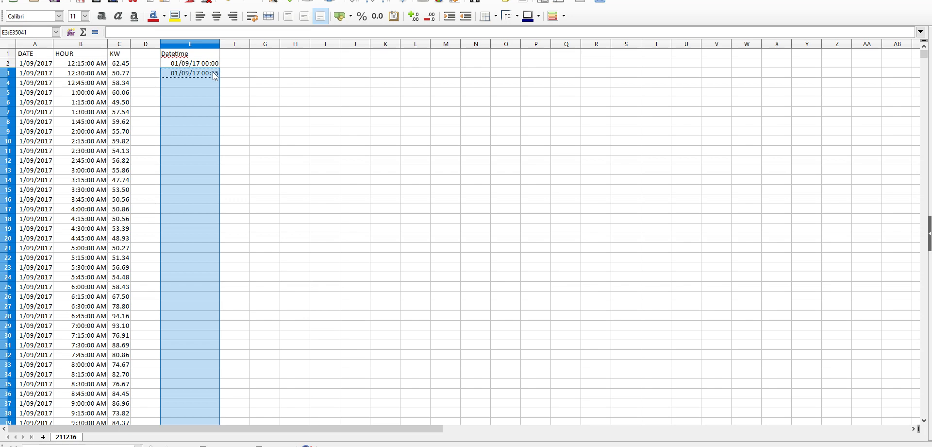
key(ctrl+v)
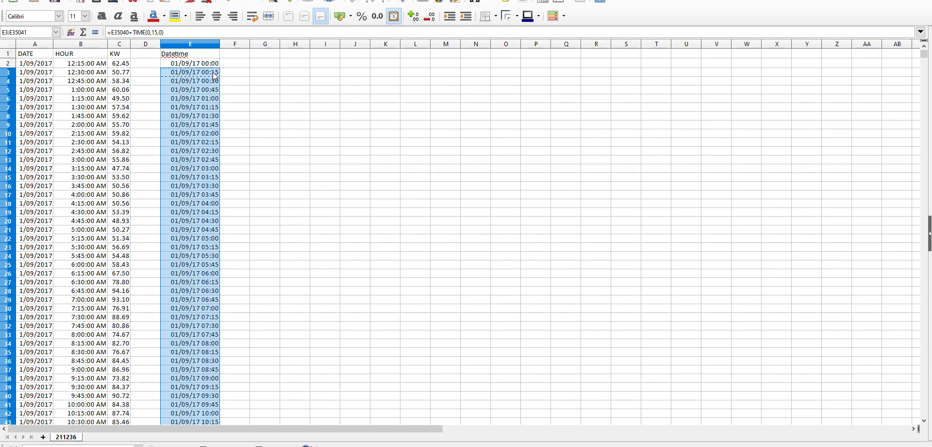
- Check the first and last timestamps in the Datetime column against the extent of the KW data
key(Down)
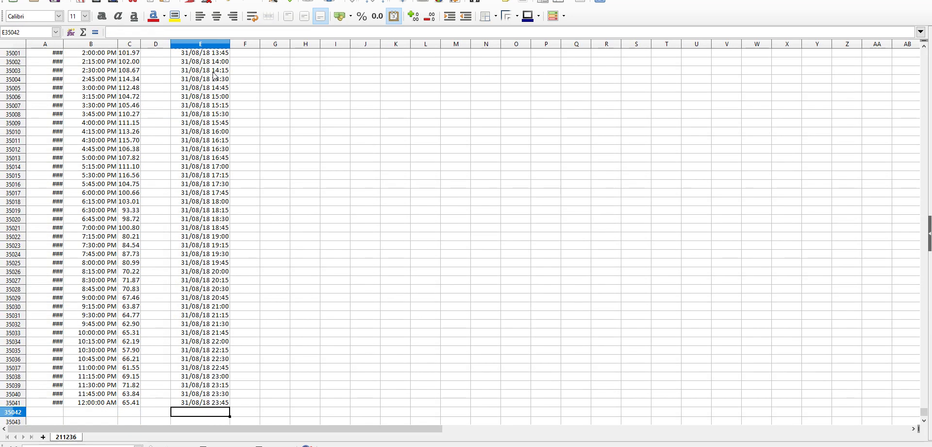
key(Down)
key(Up)
key(Up)
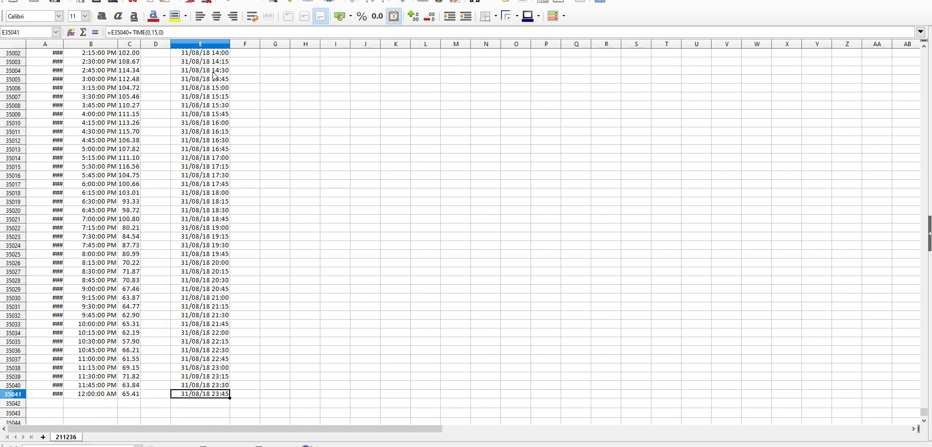
key(ctrl+Up)
key(Down)
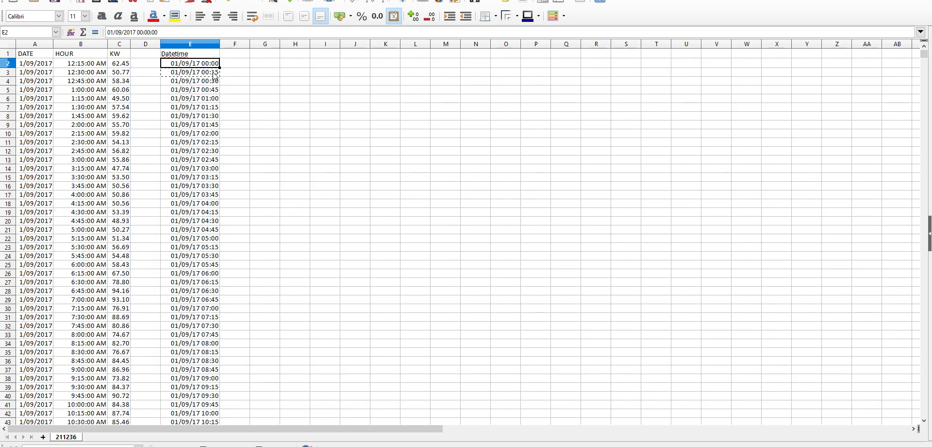
key(ctrl+Down)
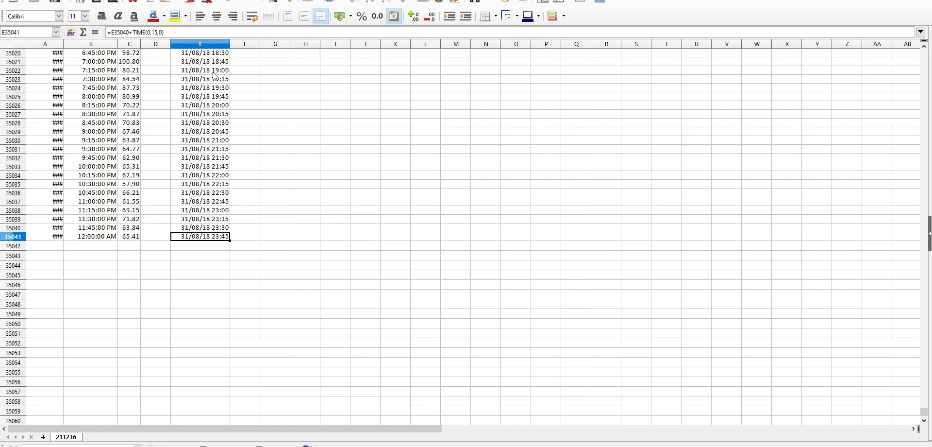
key(Down)
key(Up)
key(Down)
key(Up)
key(ctrl+Up)
key(Down)
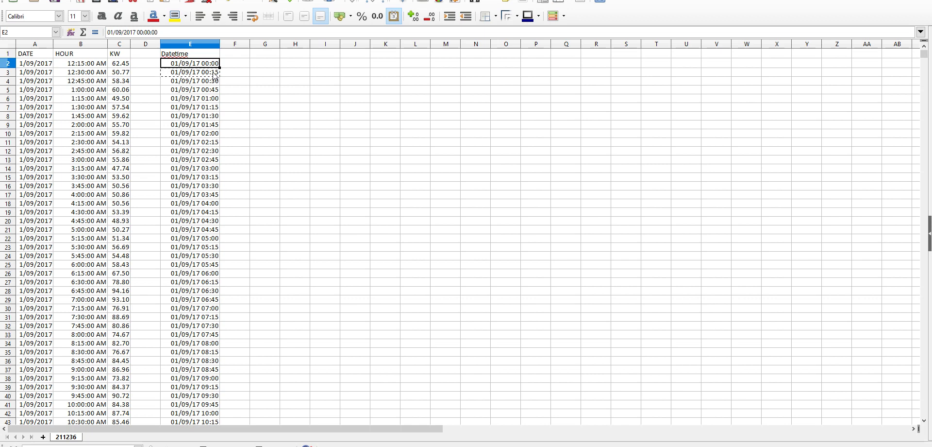
- Examine the final 15-minute timestamps at the end of the Datetime column beside the last HOUR and KW rows
key(ctrl+Down)
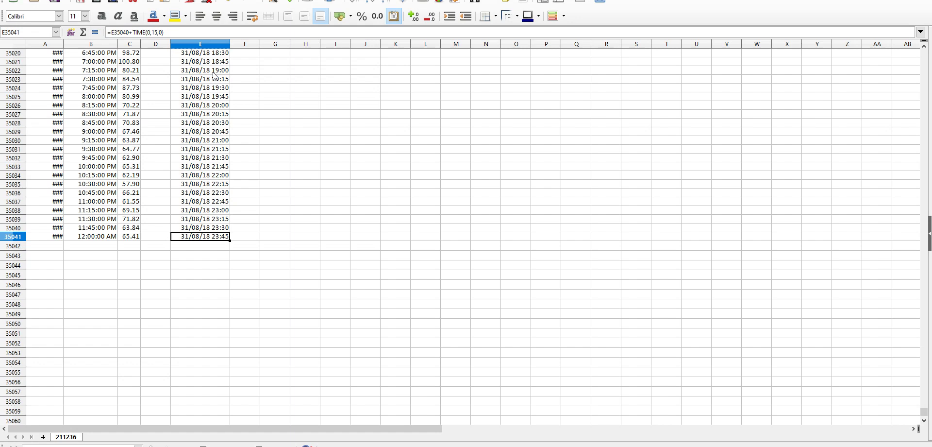
key(Up)
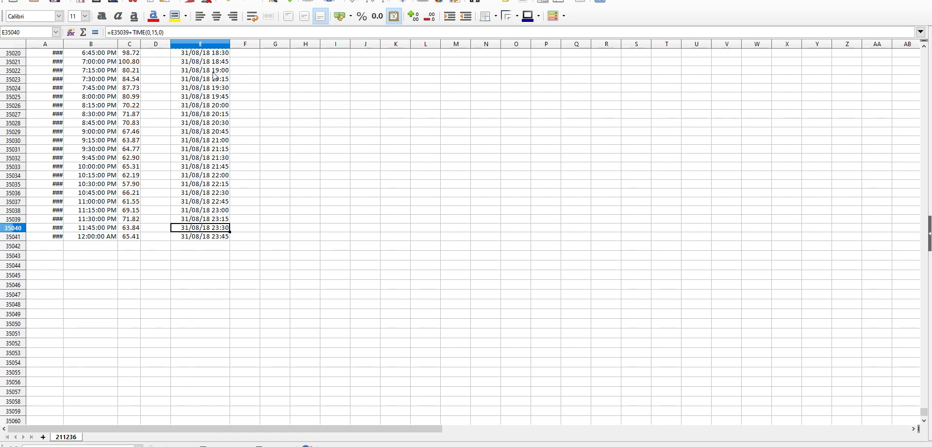
key(Down)
key(Up)
key(Up)
key(Up)
key(Down)
key(Down)
key(Down)
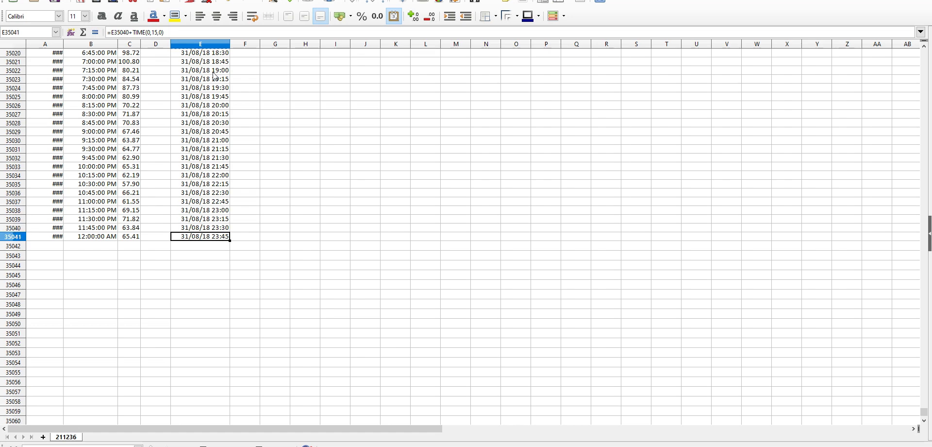
key(Up)
key(Up)
key(Up)
key(Down)
key(Down)
key(Down)
- Compare the first KW reading in C2 with its HOUR and Datetime entries and the column headings
key(ctrl+Up)
key(Left)
key(Left)
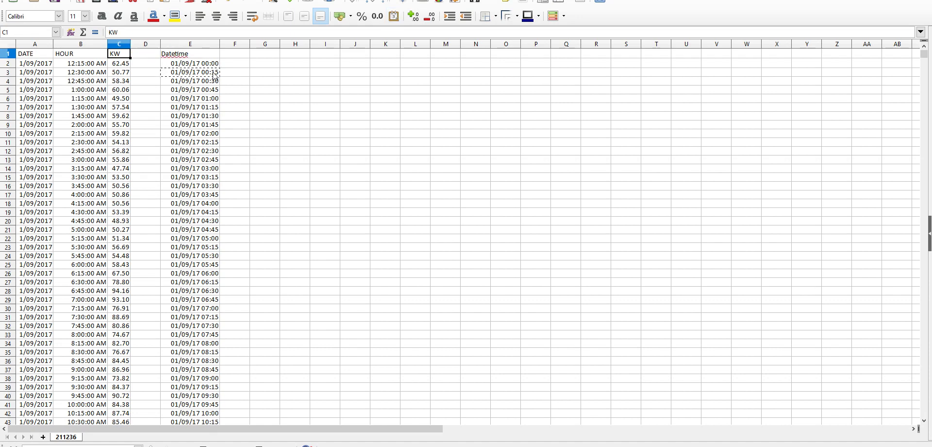
key(Down)
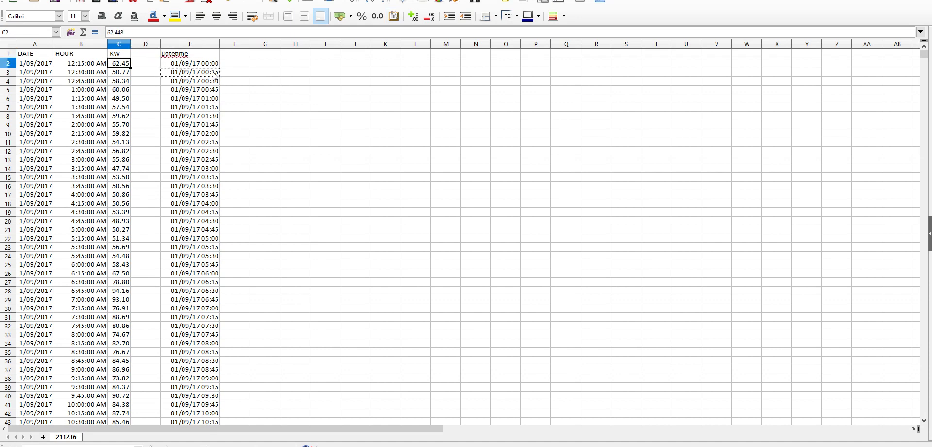
key(Left)
key(Right)
key(Right)
key(Right)
key(Right)
key(Left)
key(Left)
key(Left)
key(Up)
key(Down)
- Add a kWh heading in F1 beside the Datetime heading
key(Right)
key(Right)
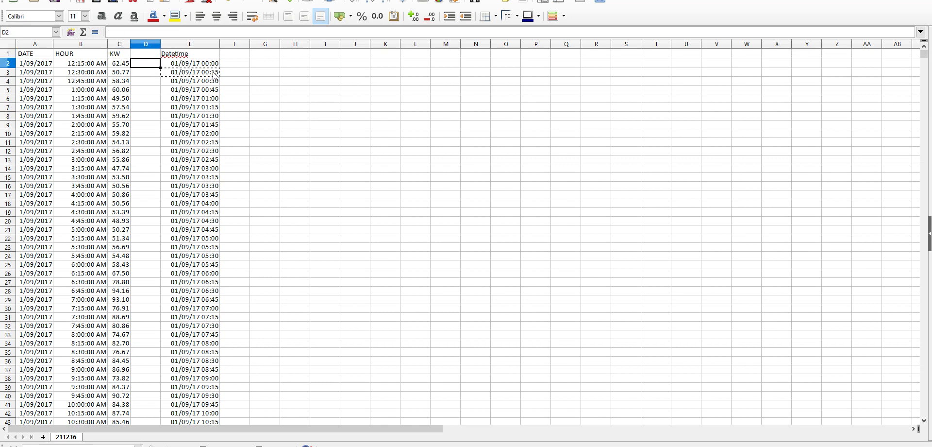
key(Right)
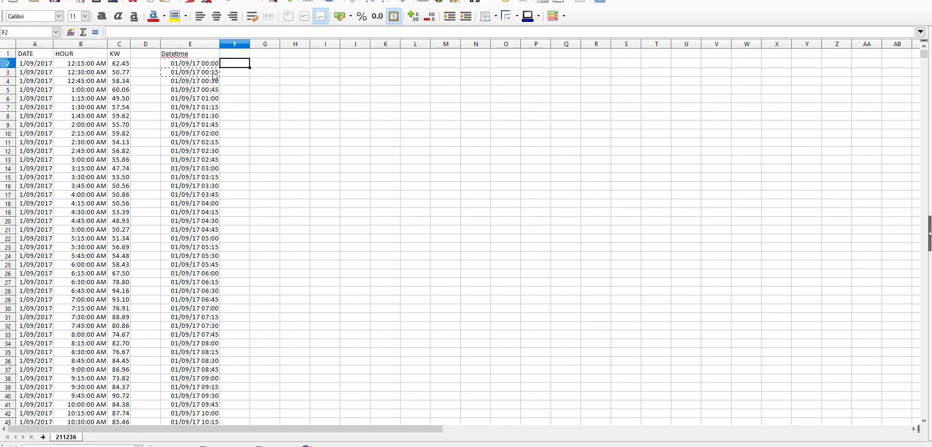
key(Up)
text(kWh)
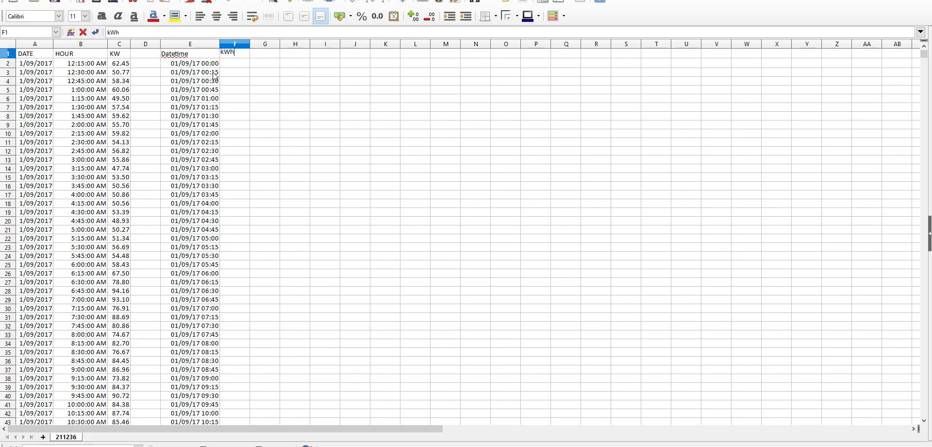
key(Return)
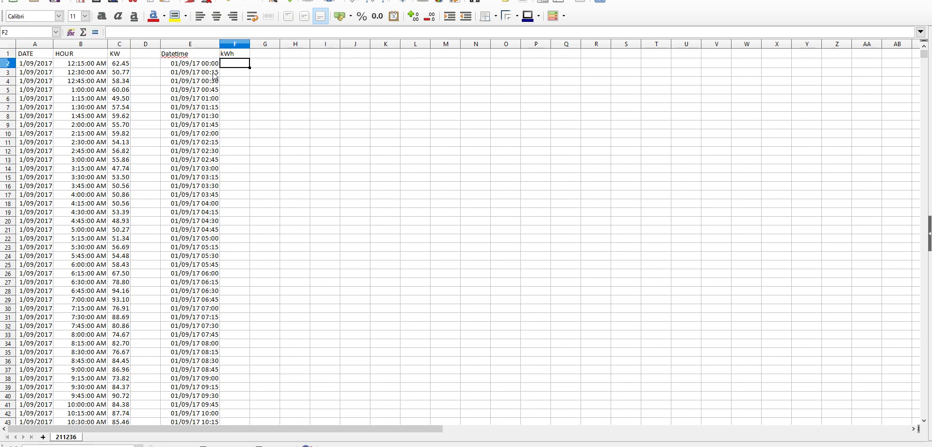
- Enter the formula =C2*0.25 in F2 to convert the 15-minute KW reading to kWh
text(=)
key(Left)
key(Left)
key(Left)
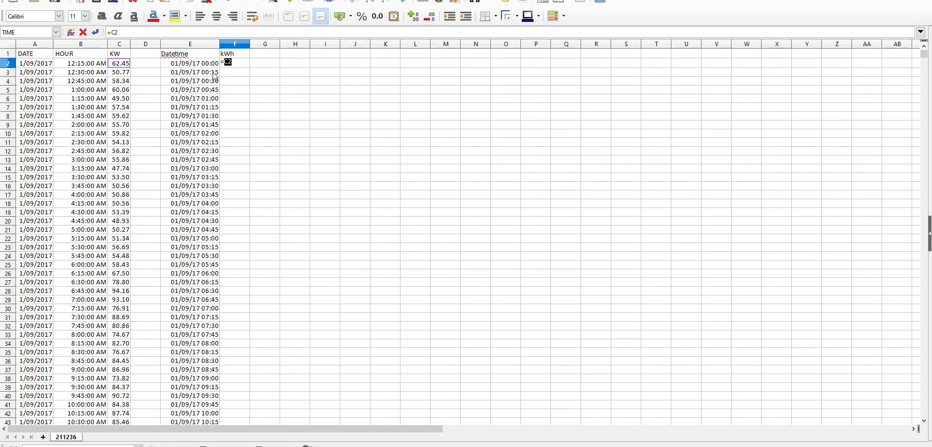
text(*)
text(0.25)
key(Return)
- Copy the kWh formula from F2 down column F to F35041, the last row of the Datetime data
key(Up)
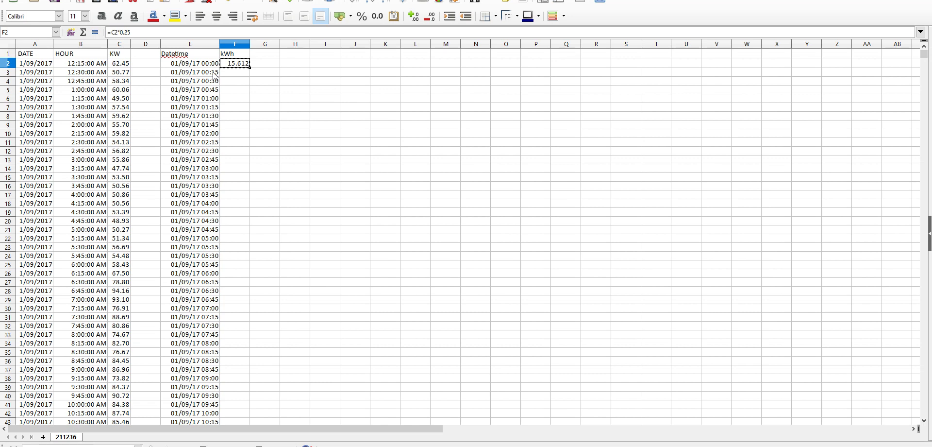
key(Left)
key(Right)
key(Left)
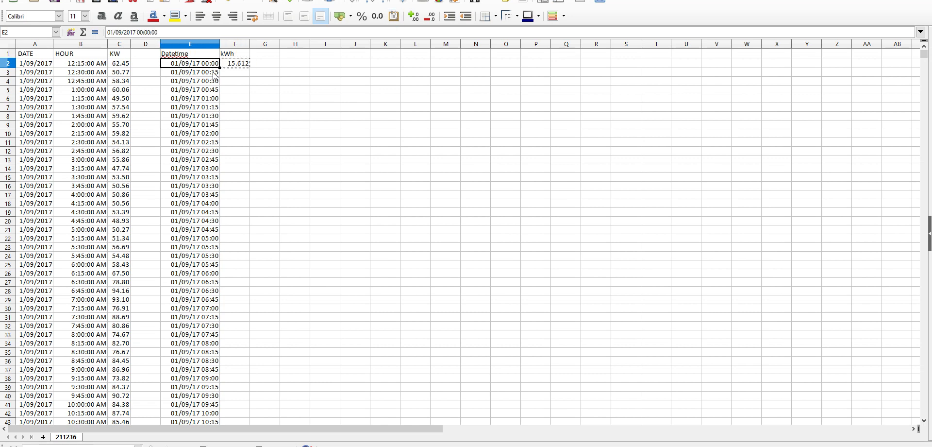
key(ctrl+Down)
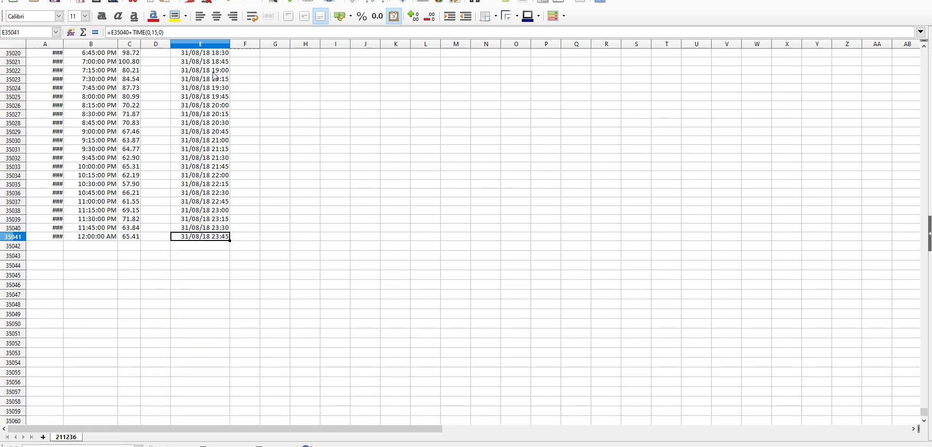
key(Right)
key(ctrl+shift+Up)
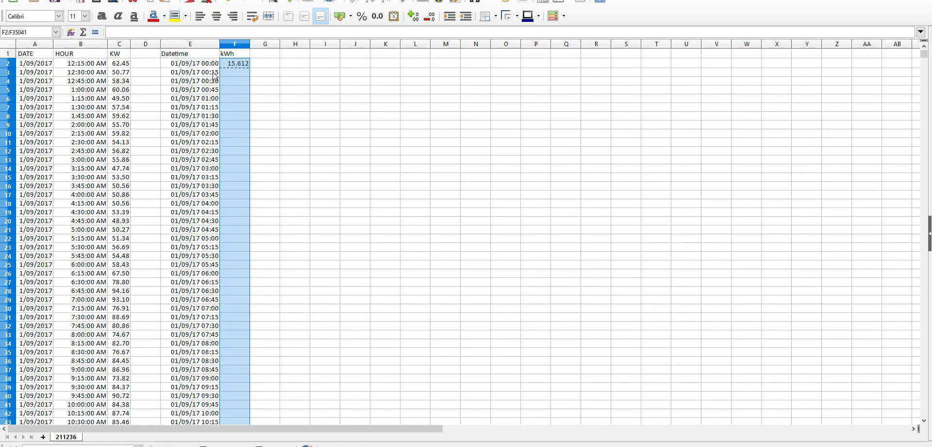
key(ctrl+d)
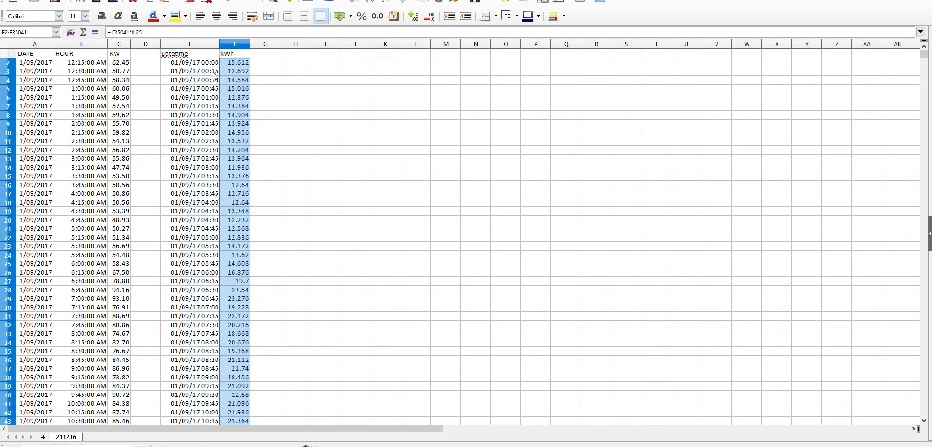
- Check the bottom and top of the filled kWh column and the first Datetime rows
key(ctrl+Down)
key(ctrl+Up)
key(Left)
key(Down)
key(Down)
key(Up)
key(Up)
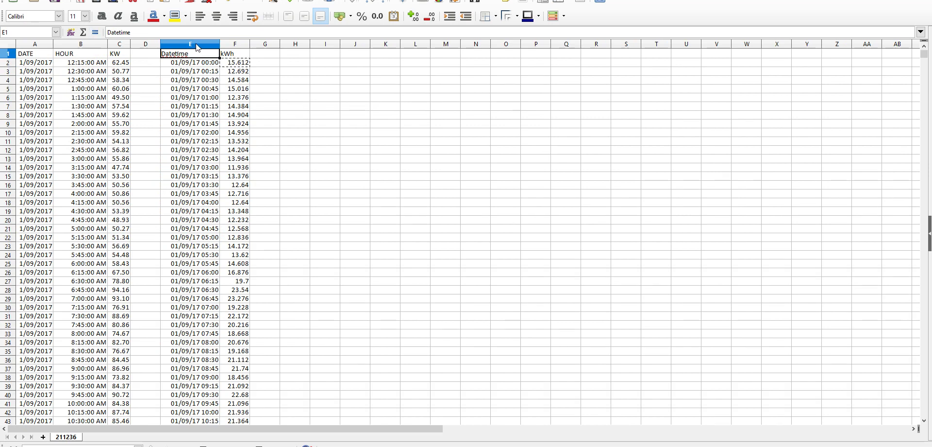
- Replace the formulas in columns E and F with their values, pasting only text, numbers, date & time and formats in place
drag(200, 46, 227, 46)
key(ctrl+c)
click(199, 45)
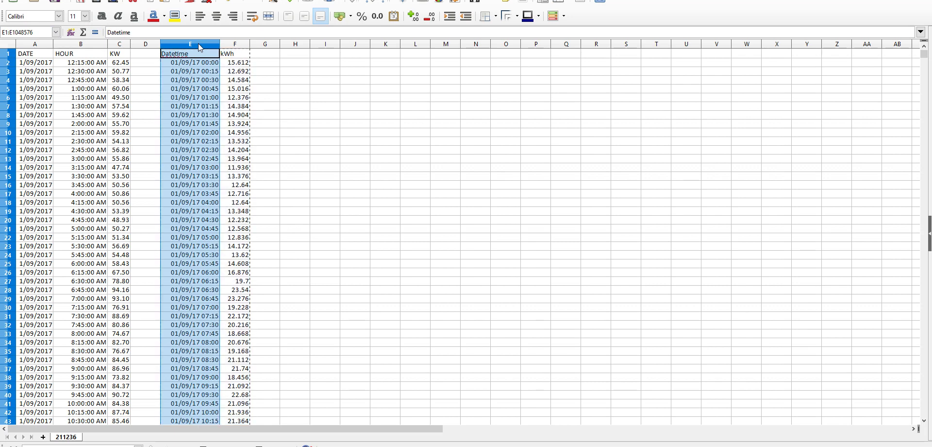
right_click(198, 43)
click(195, 45)
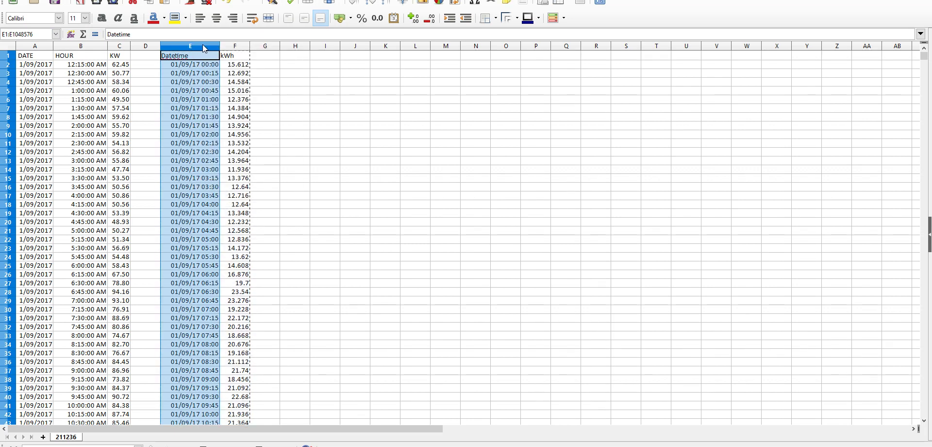
drag(221, 47, 208, 46)
right_click(205, 47)
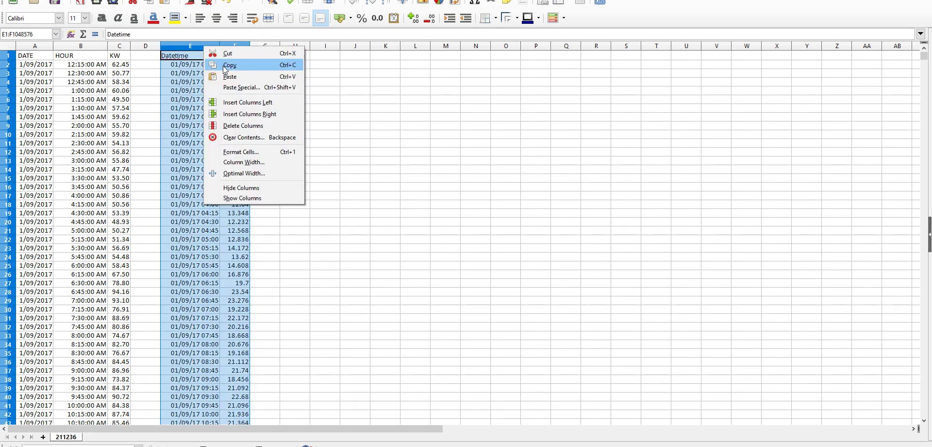
click(255, 88)
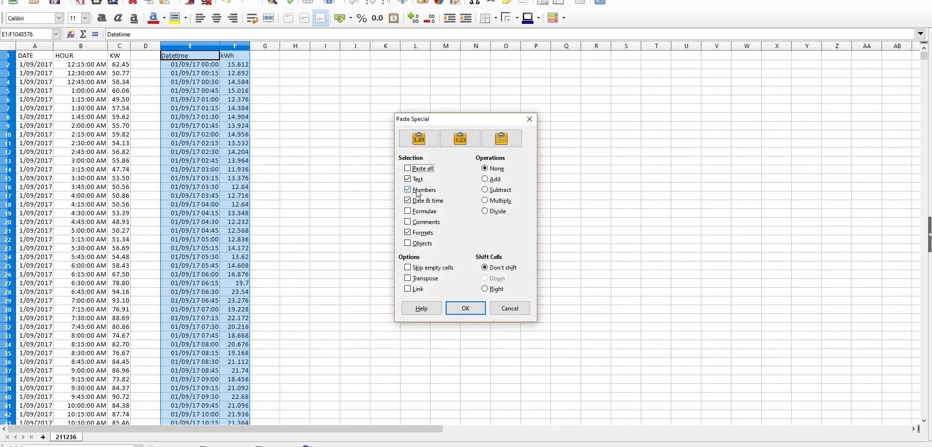
click(466, 308)
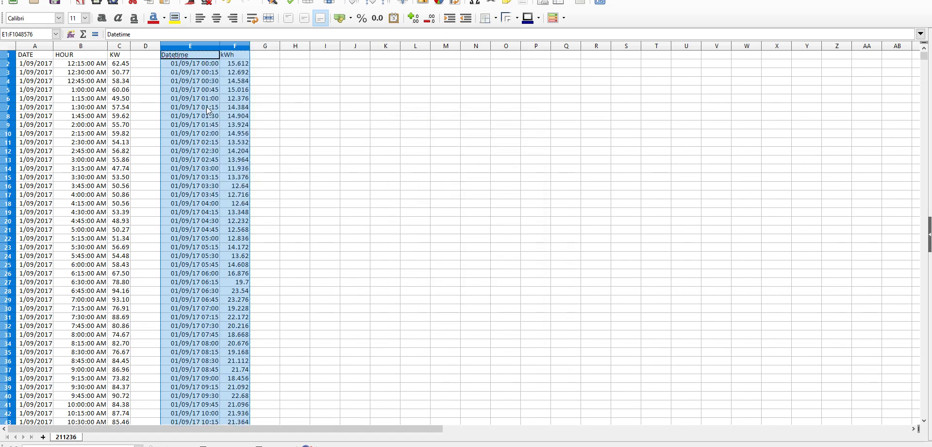
- Inspect several Datetime and kWh cells to verify that they hold plain values instead of formulas
click(208, 108)
click(200, 66)
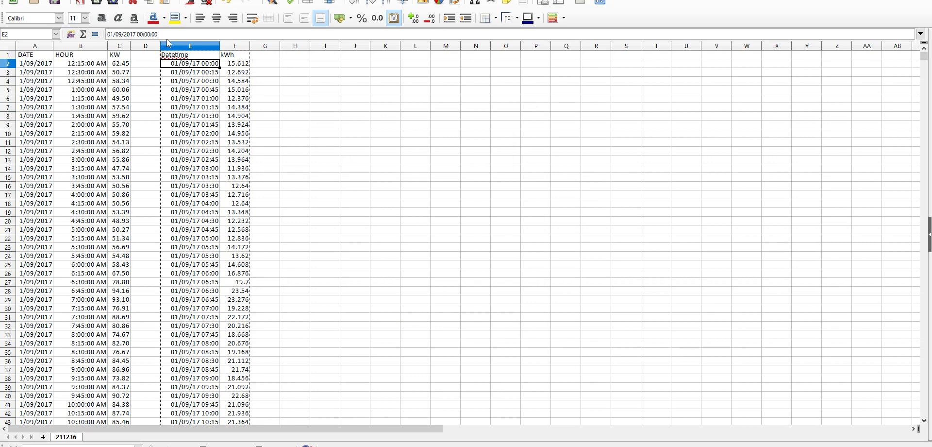
click(167, 36)
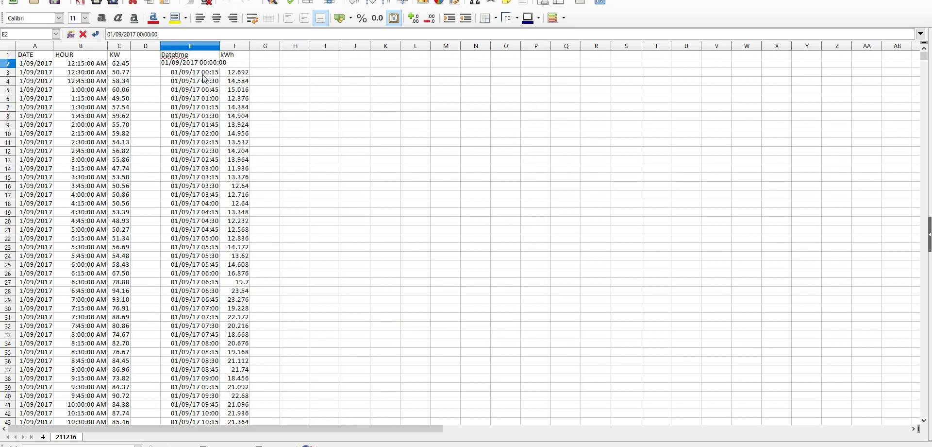
key(Return)
key(Down)
key(Down)
key(Right)
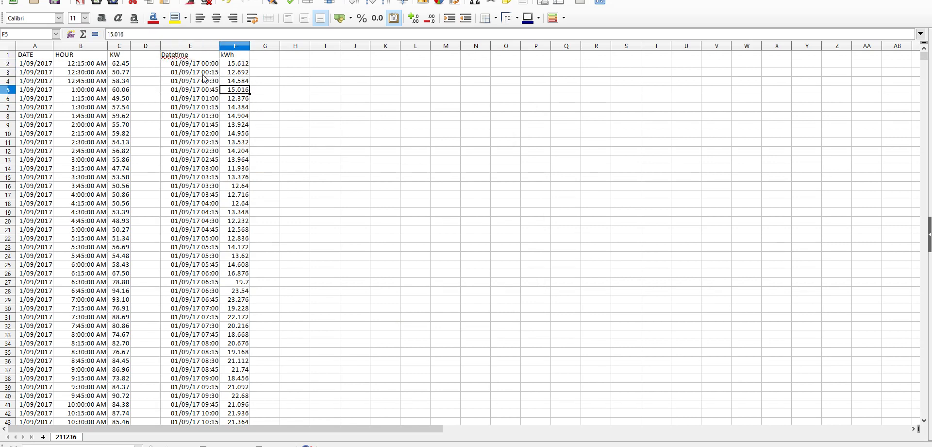
click(178, 92)
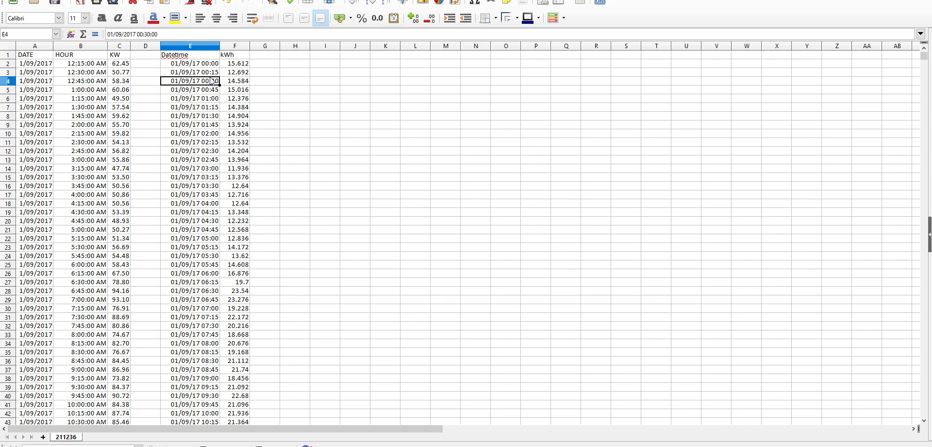
- Delete columns A to D, which hold the original DATE, HOUR and KW data, and check the remaining kWh column
drag(152, 47, 34, 46)
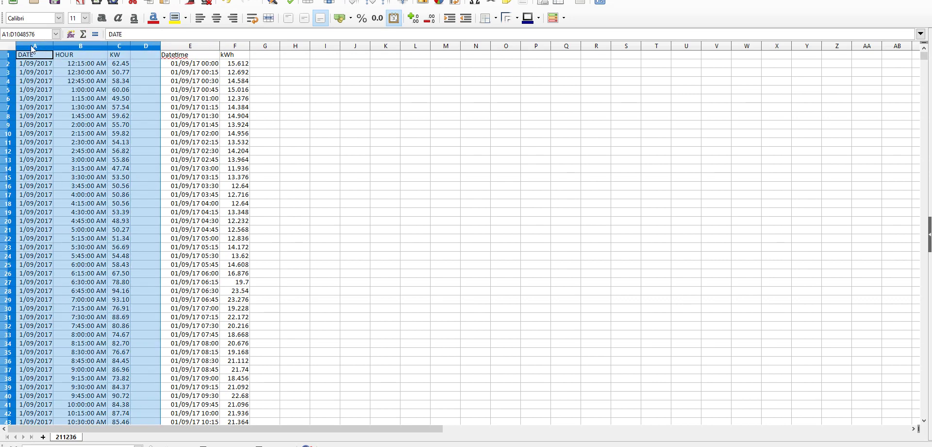
key(ctrl+minus)
click(45, 63)
click(95, 67)
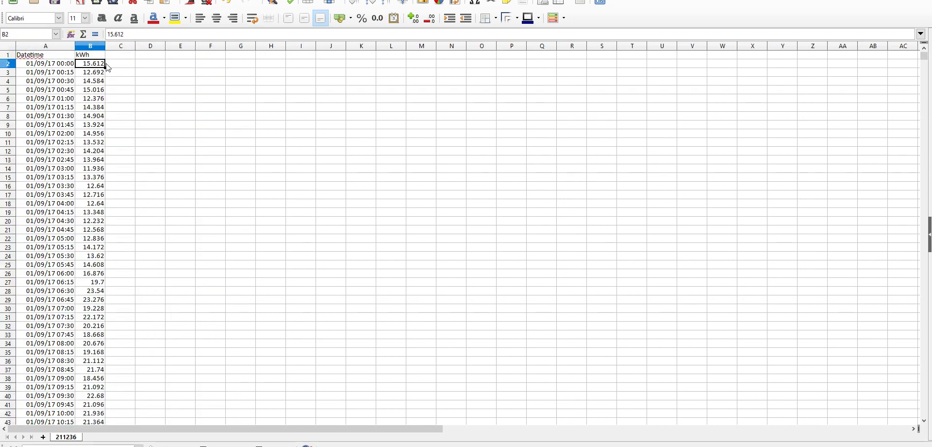
key(ctrl+Down)
key(ctrl+Up)
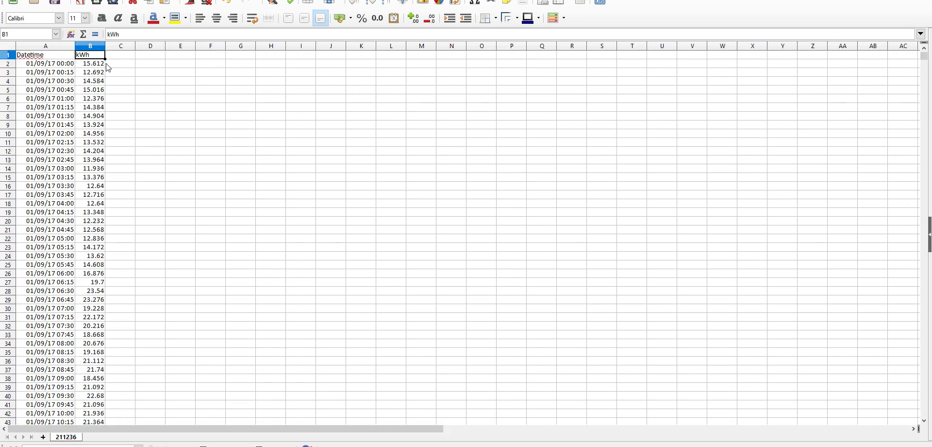
key(Left)
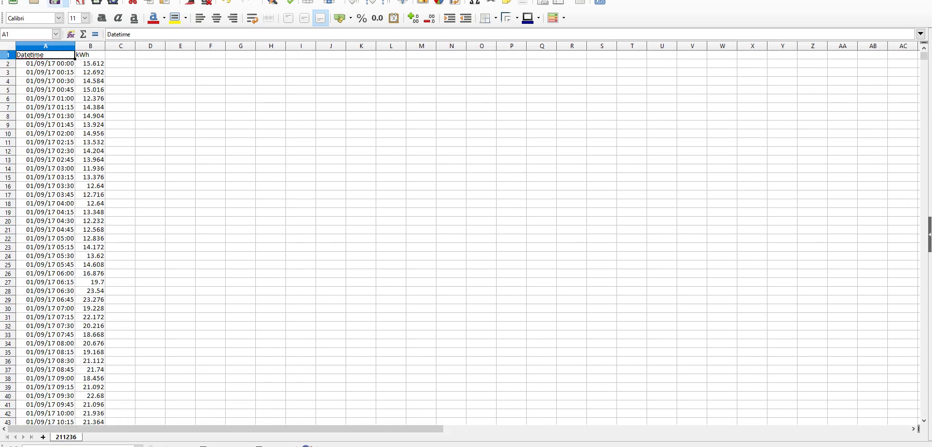
- Save the sheet as a Text CSV file named vertical_example in Demo Files, comma-delimited with cell content saved as shown
click(12, 0)
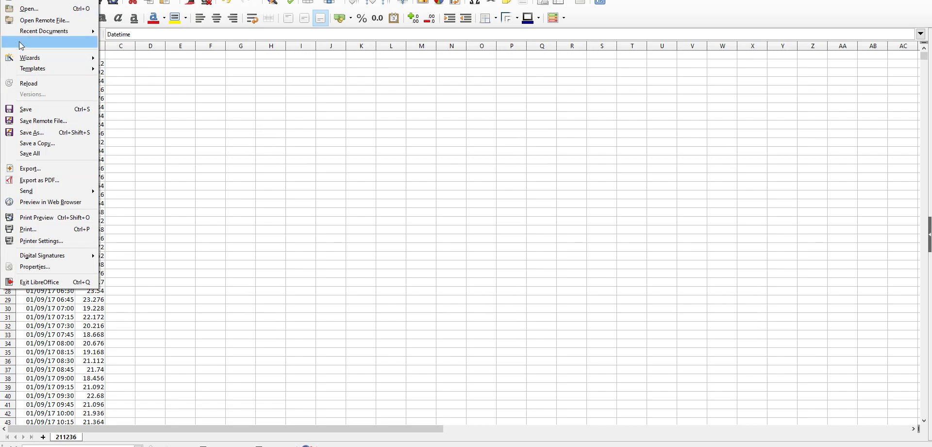
click(50, 132)
drag(224, 0, 173, 7)
click(135, 269)
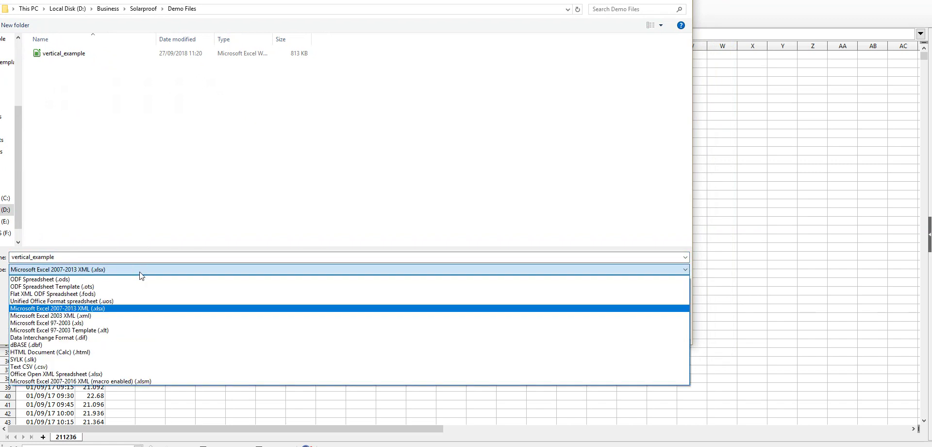
click(125, 367)
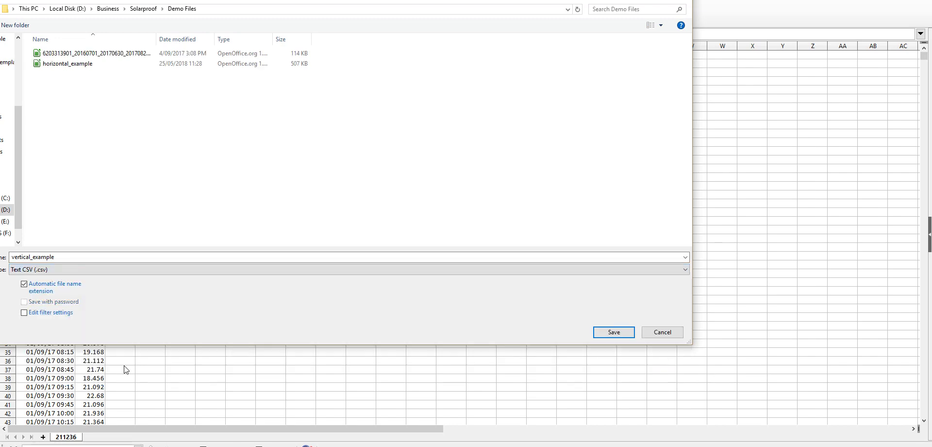
double_click(96, 258)
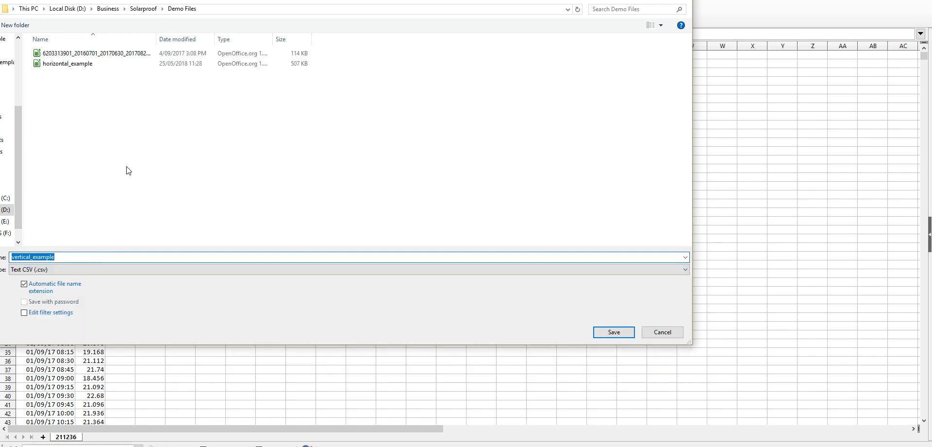
click(613, 332)
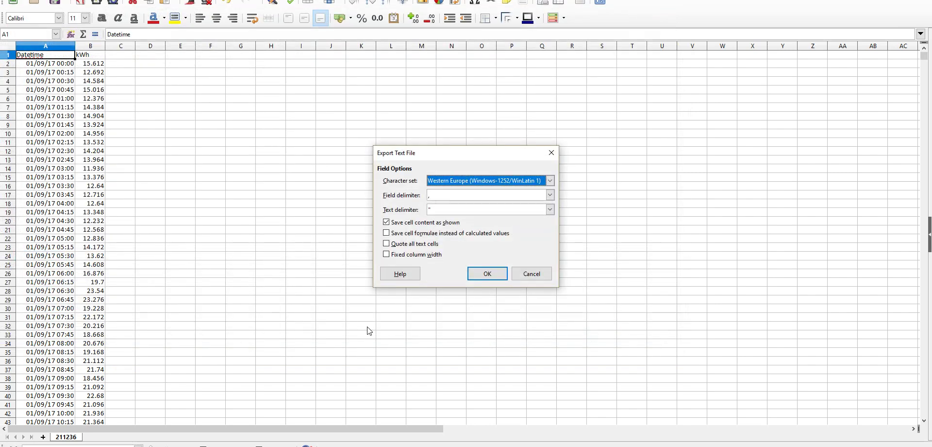
click(478, 274)
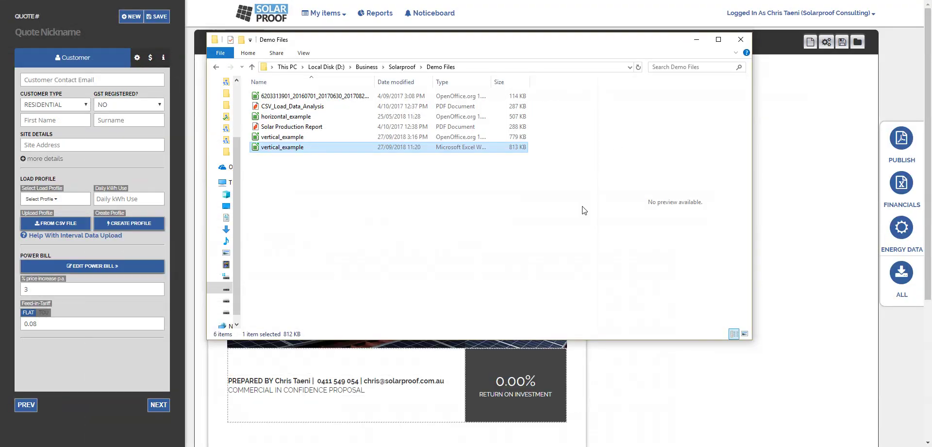
- Upload the vertical_example CSV file from Demo Files to Solarproof as a load profile and review its energy use charts
click(327, 138)
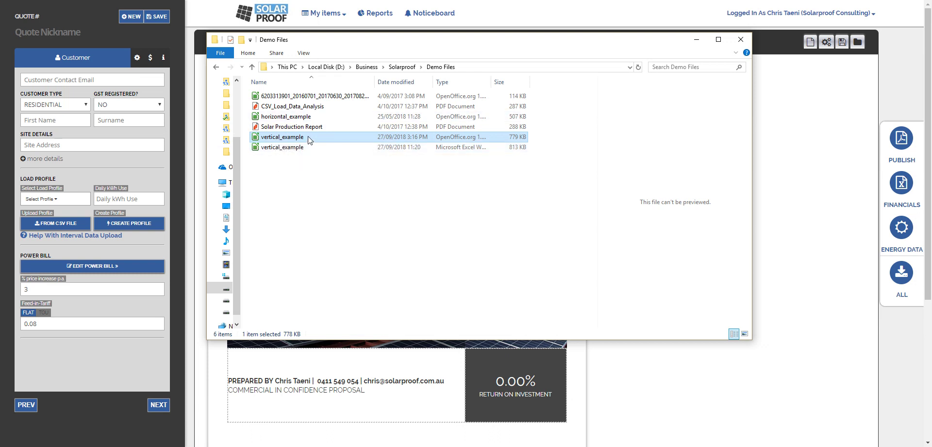
double_click(308, 136)
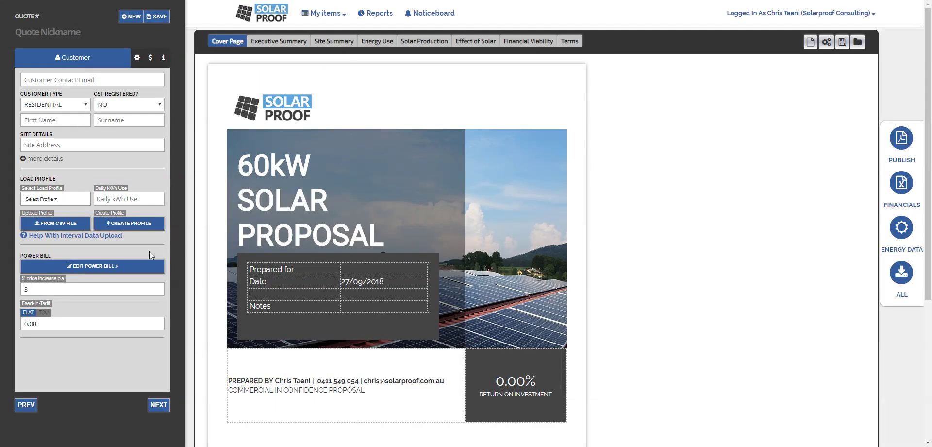
click(56, 223)
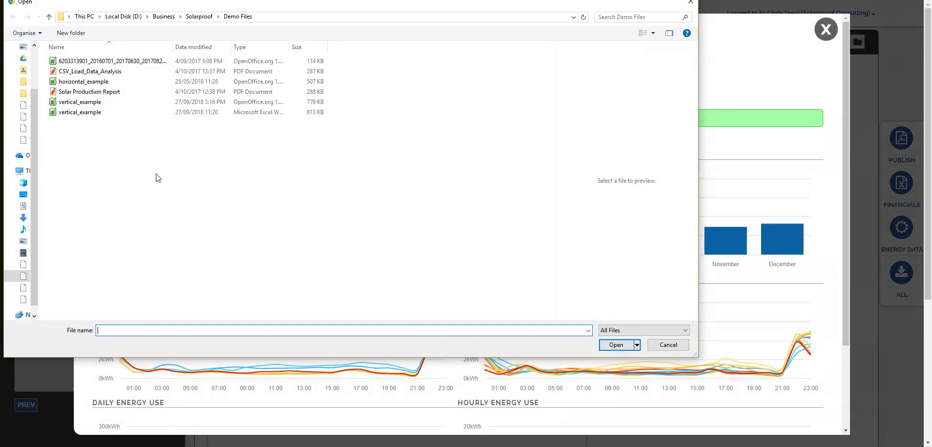
double_click(125, 103)
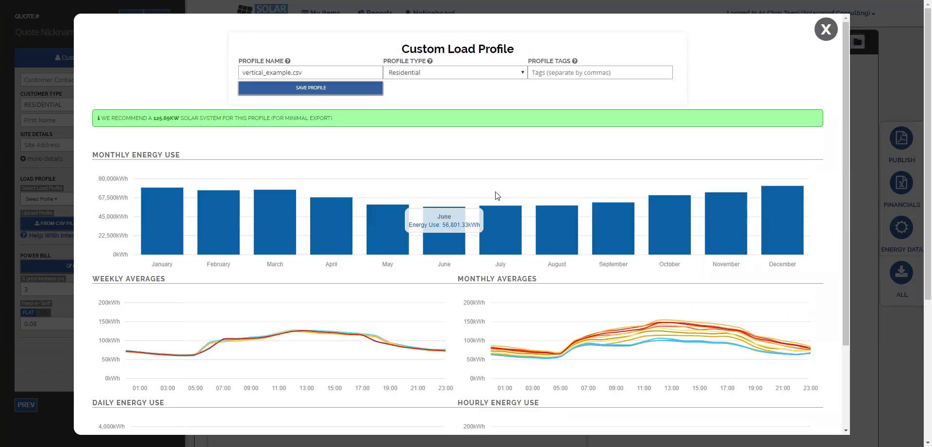
scroll(466, 297, down, 3)
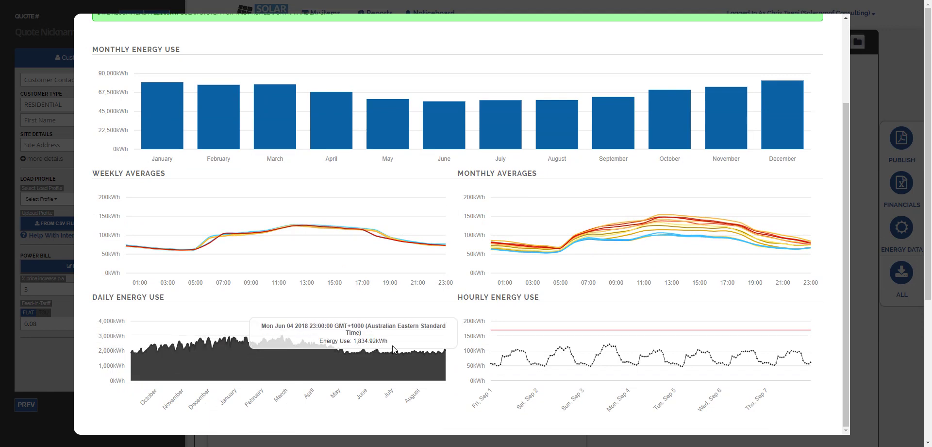
scroll(421, 231, up, 3)
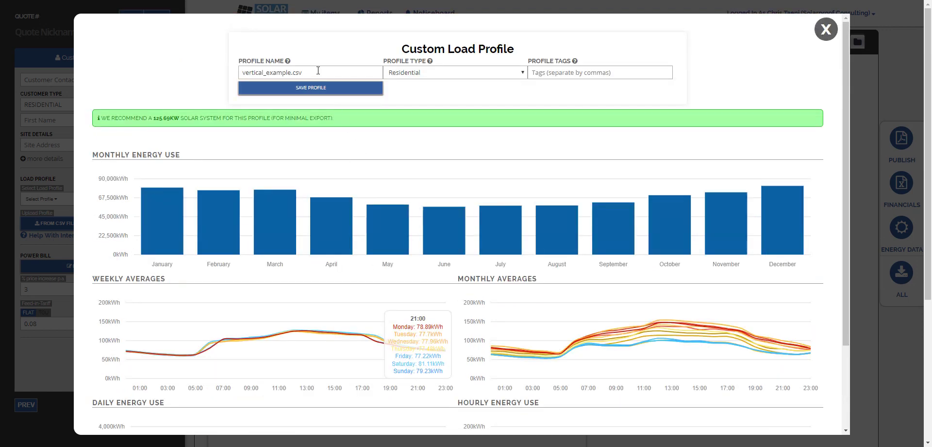
- Enter My new profile as the custom load profile's name and close the profile window
triple_click(258, 68)
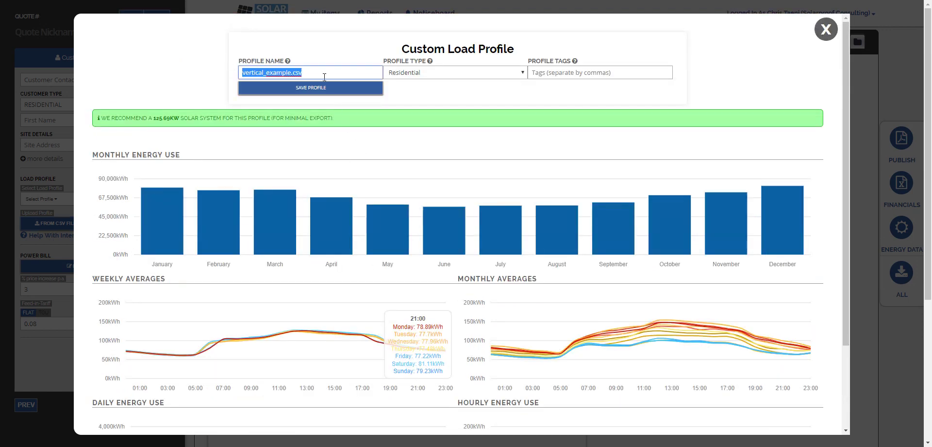
text(My new profile)
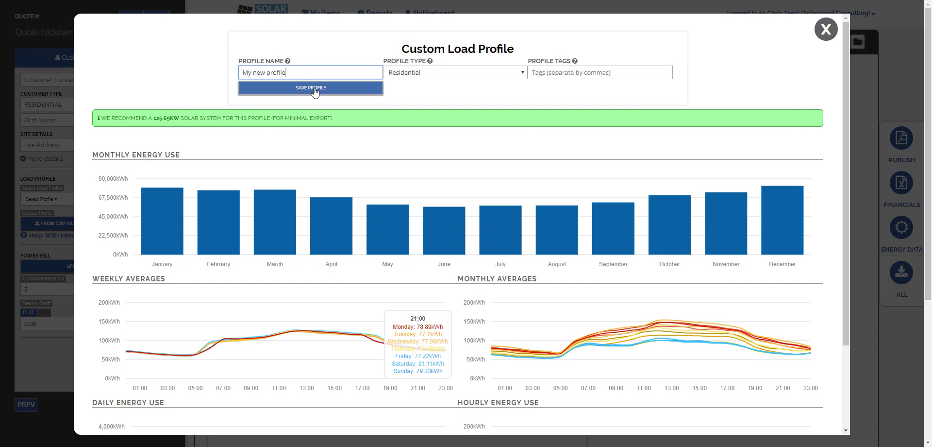
click(825, 29)
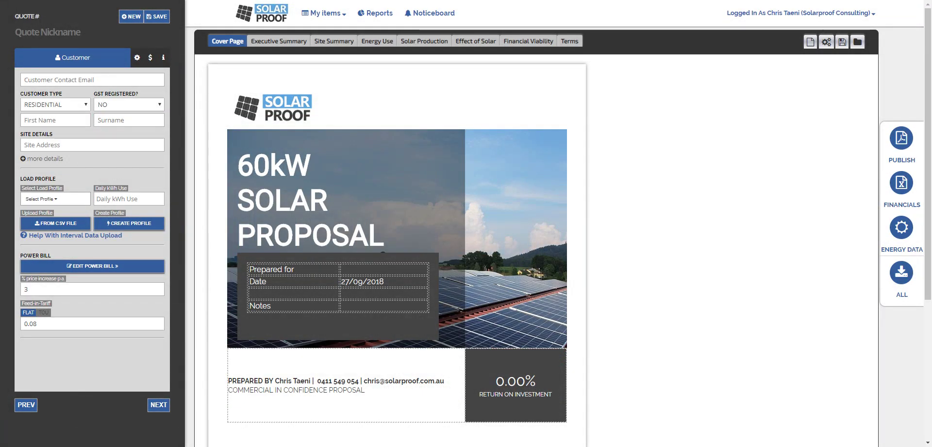
- Open horizontal_example from the Demo Files folder as a spreadsheet, importing it with tab, comma and semicolon separators
key(alt+Tab)
click(313, 115)
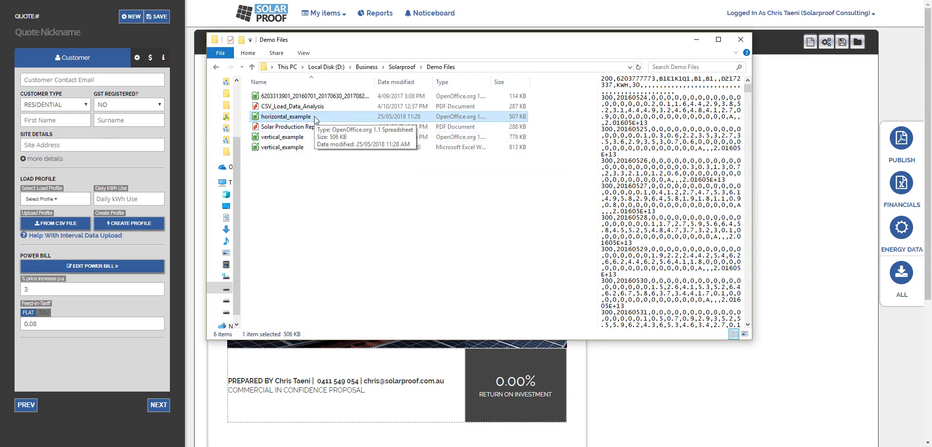
double_click(314, 116)
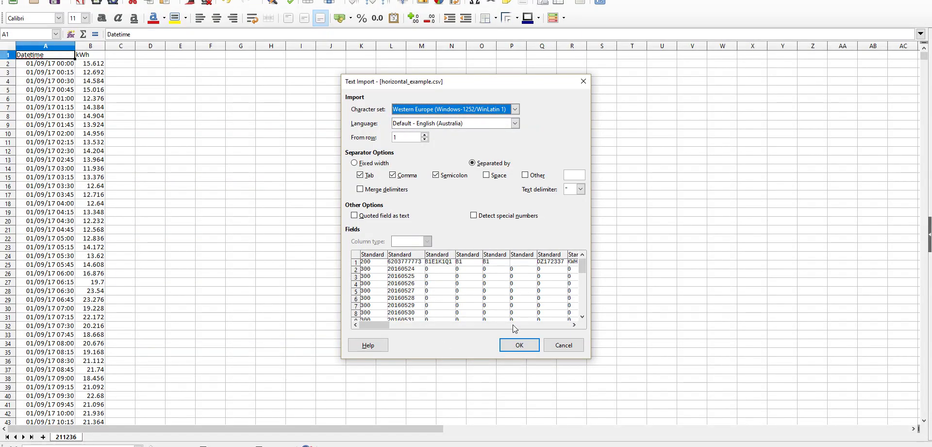
click(518, 344)
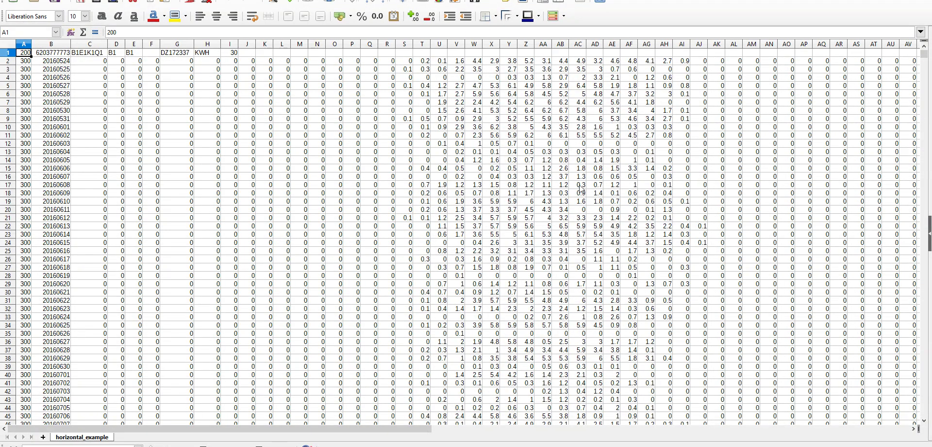
- Examine the header cells in row 1, especially the register identifiers in columns C, D and E
click(439, 117)
click(282, 69)
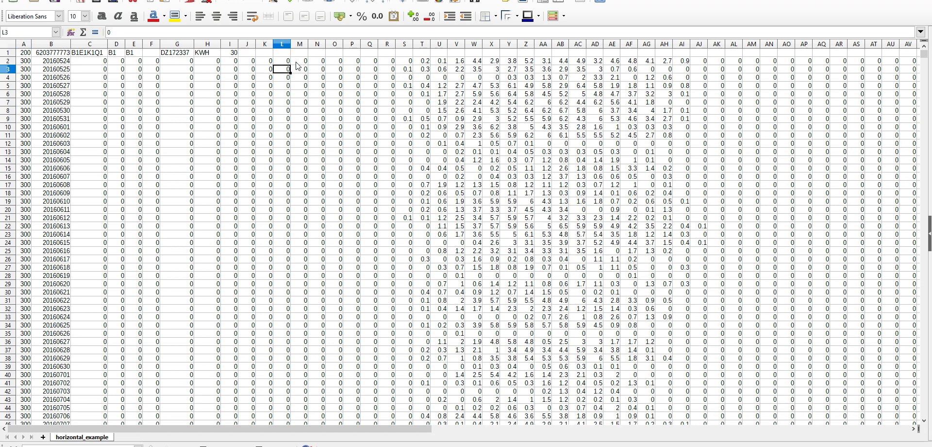
click(296, 59)
click(296, 53)
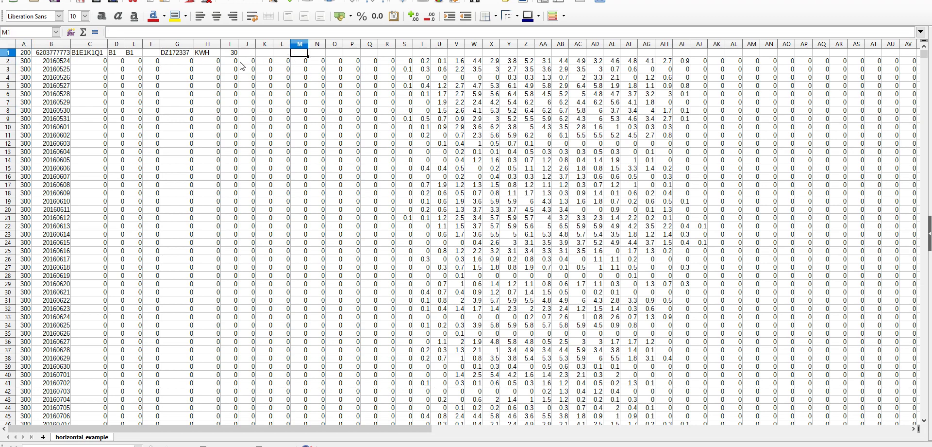
click(118, 54)
click(102, 54)
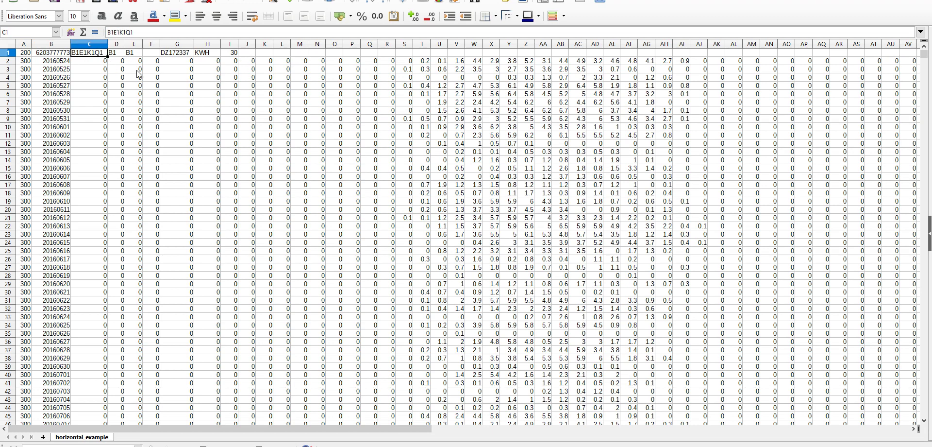
click(119, 54)
click(136, 54)
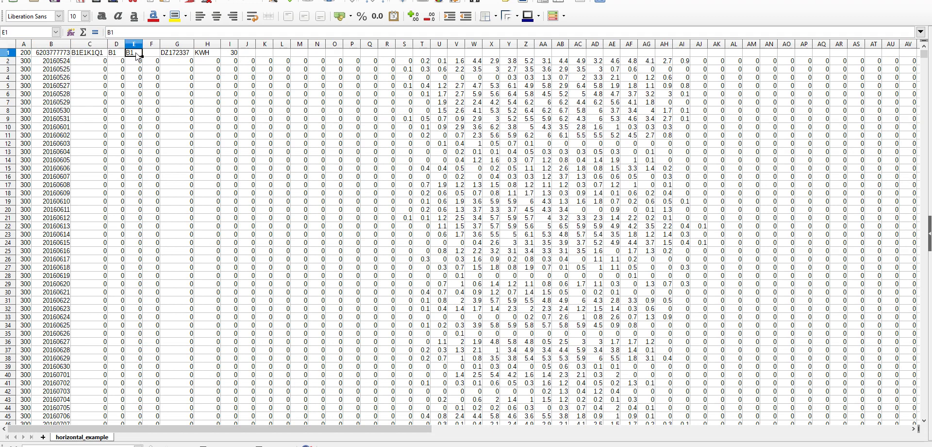
click(93, 56)
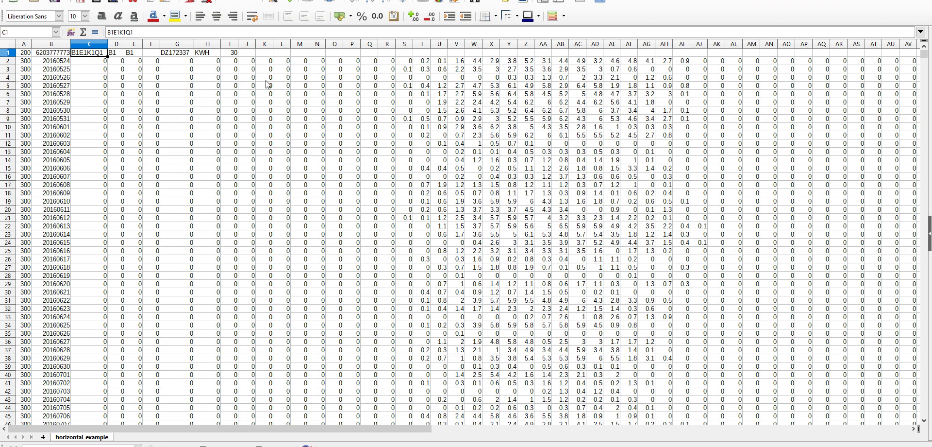
- Plot the 20160526 interval readings in G4:AQ4 as a normal column chart and remove the chart
drag(178, 78, 823, 80)
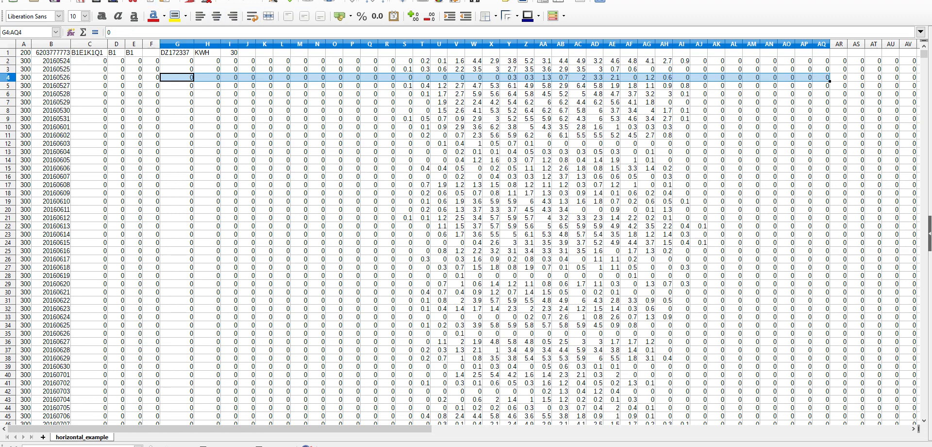
click(165, 8)
key(Escape)
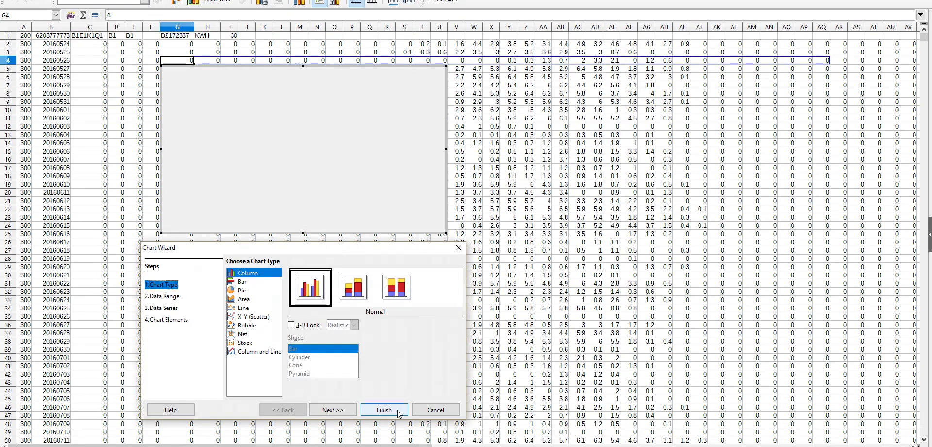
click(384, 410)
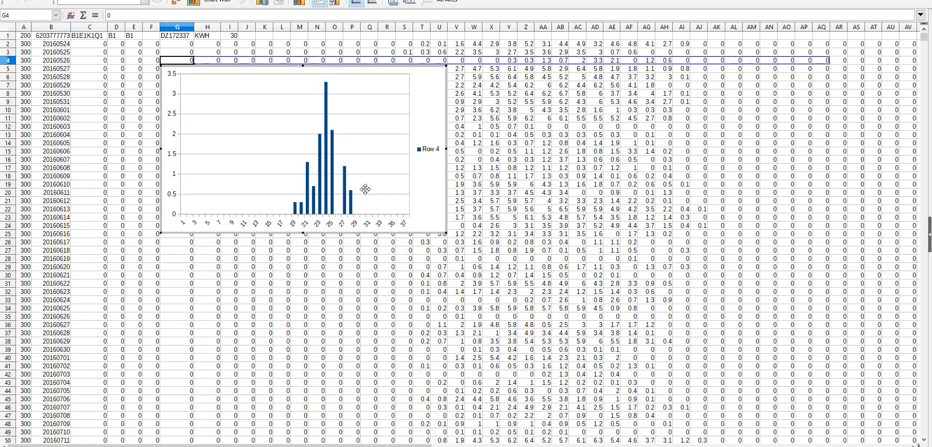
click(507, 111)
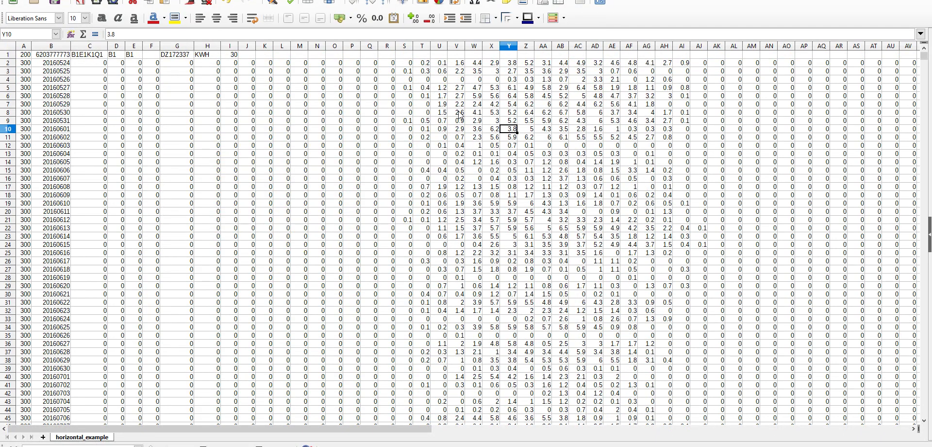
- Examine the interval readings of the first B1 days, moving cell by cell along row 2 and up to the header
click(421, 70)
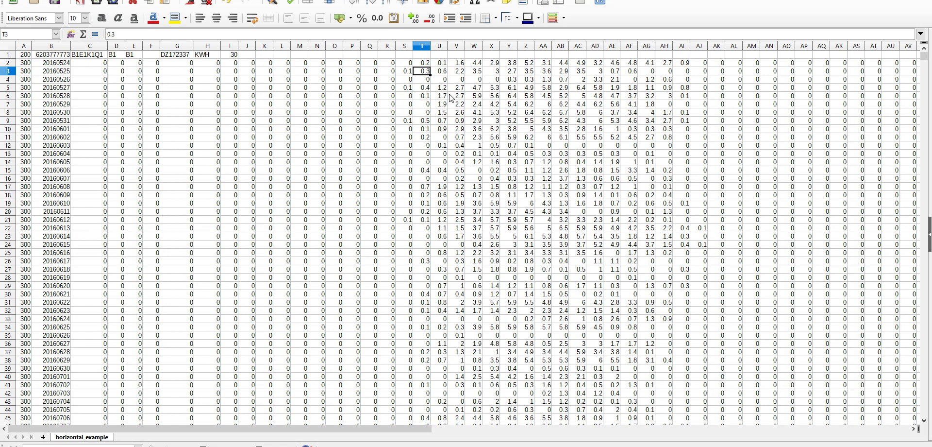
key(Left)
key(Left)
key(Up)
key(Up)
key(Down)
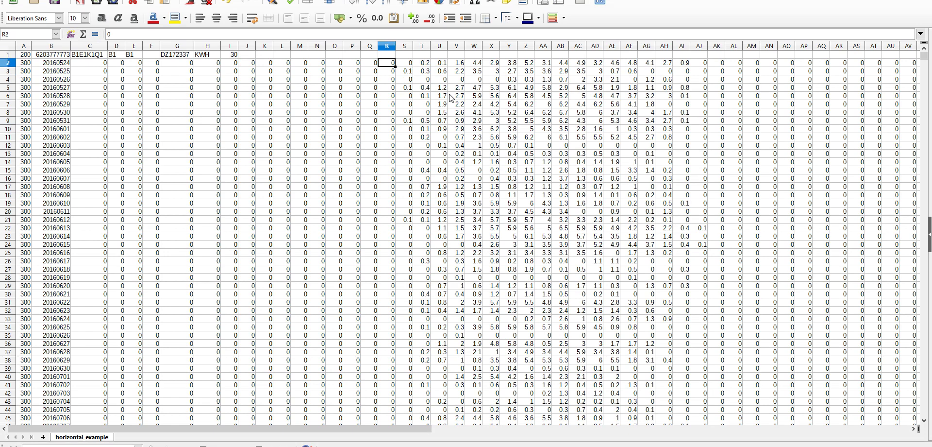
key(Left)
key(Left)
key(Left)
key(Left)
key(Left)
key(Right)
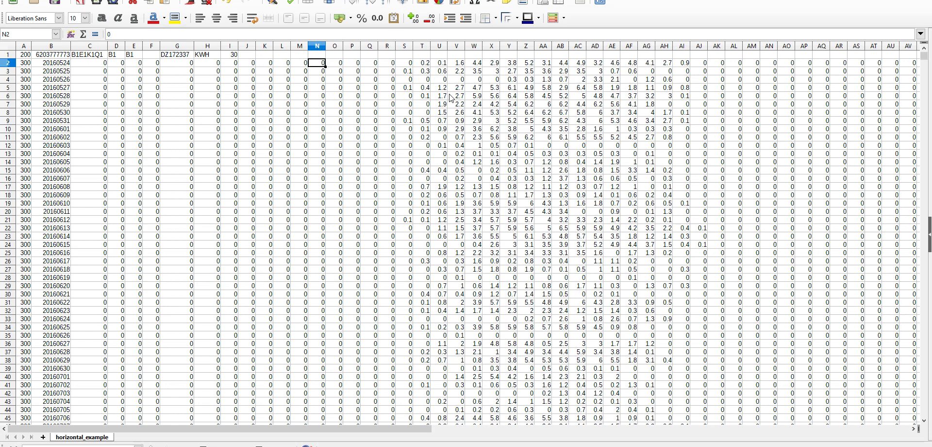
key(Right)
key(Left)
key(Left)
key(Left)
key(Left)
key(Left)
key(Left)
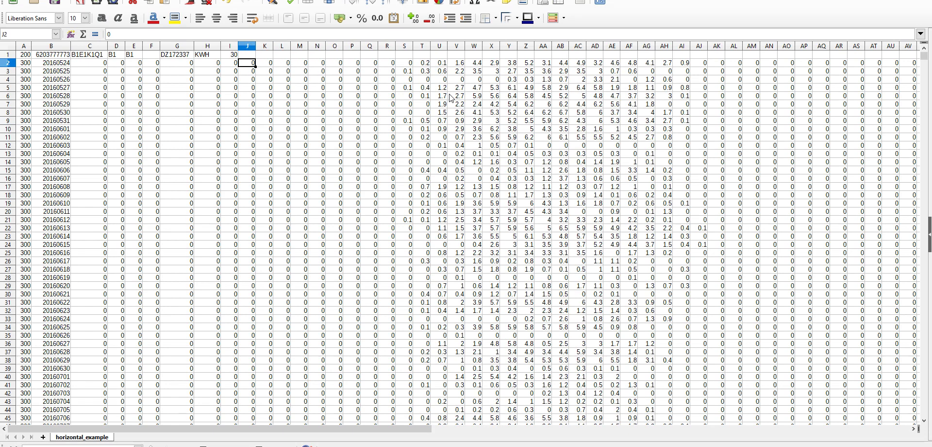
key(Up)
key(Left)
key(Left)
key(Down)
key(Right)
key(Right)
key(Right)
key(Right)
key(Right)
key(Right)
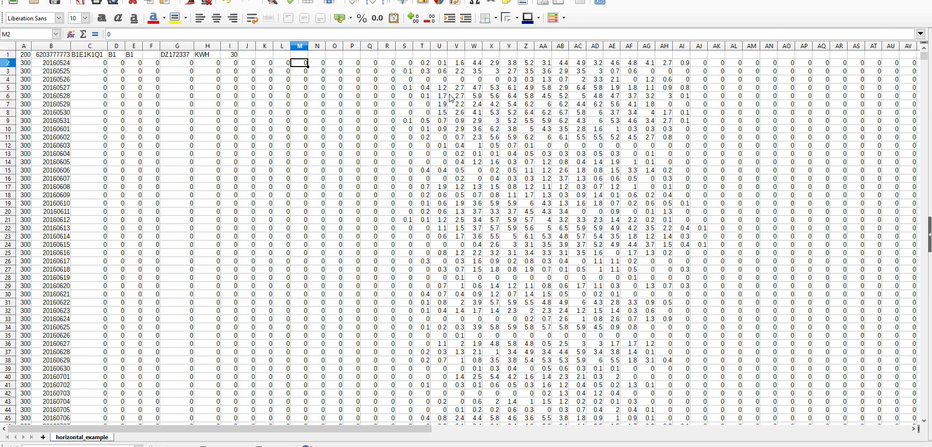
- Delete rows 1 to 735, the whole B1 register block including its header row
key(ctrl+Down)
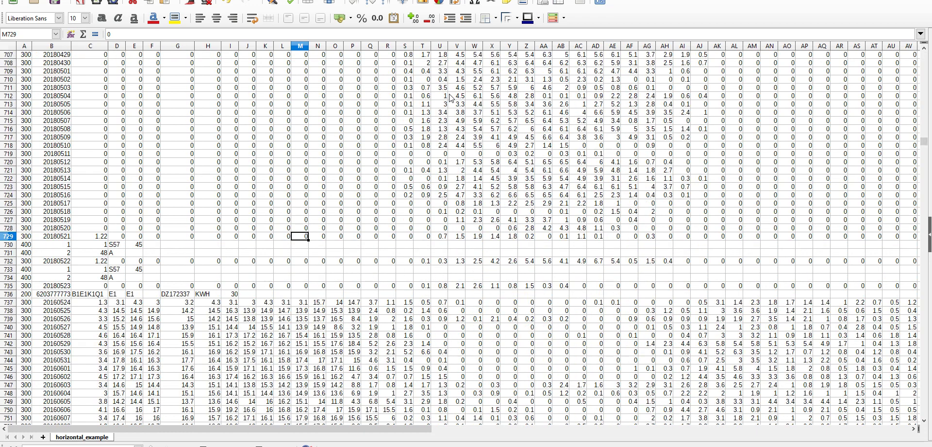
key(ctrl+Down)
key(ctrl+Down)
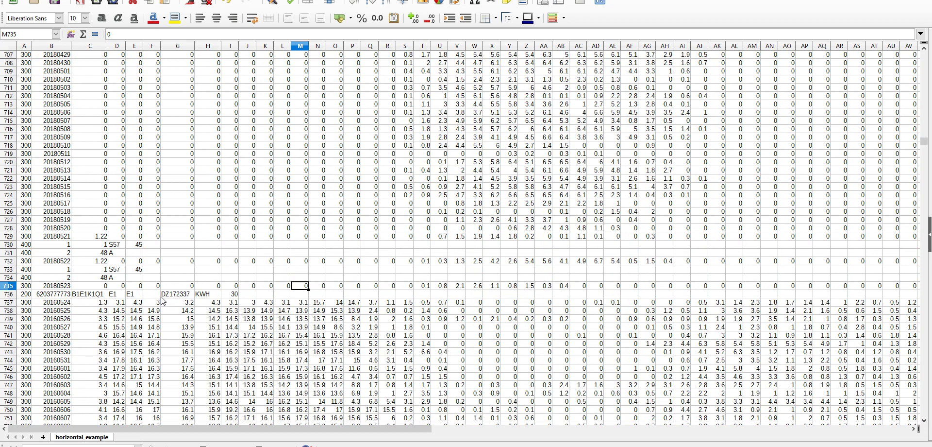
click(10, 286)
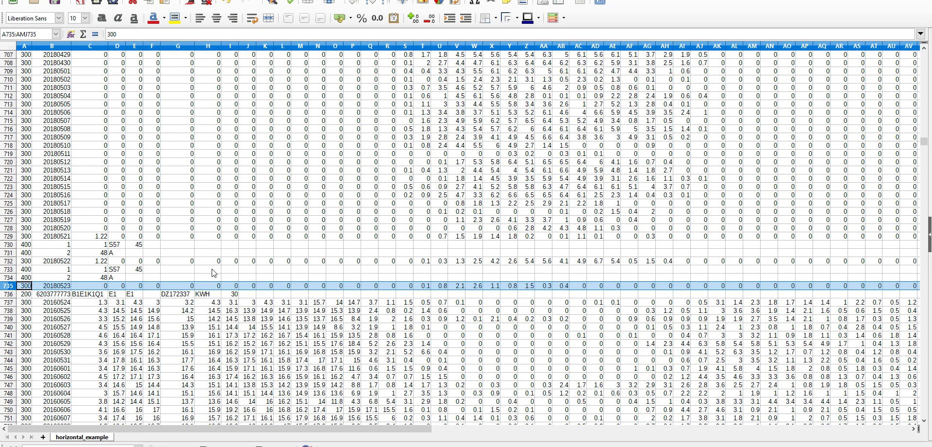
key(ctrl+shift+Home)
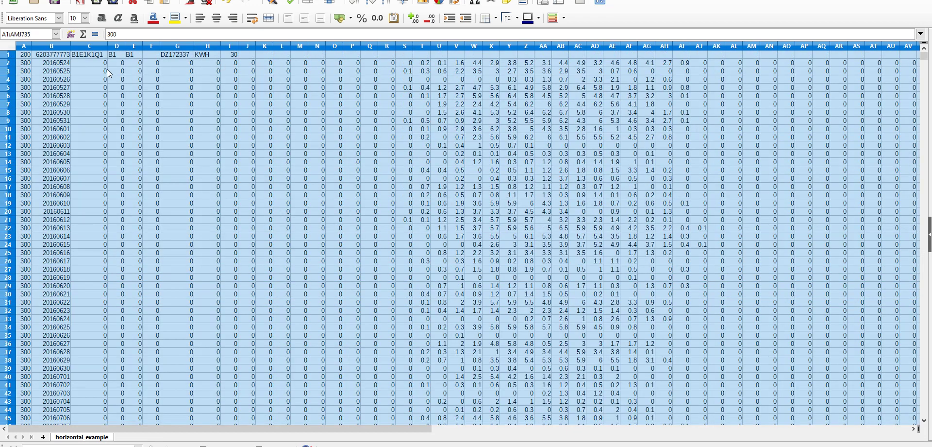
right_click(10, 71)
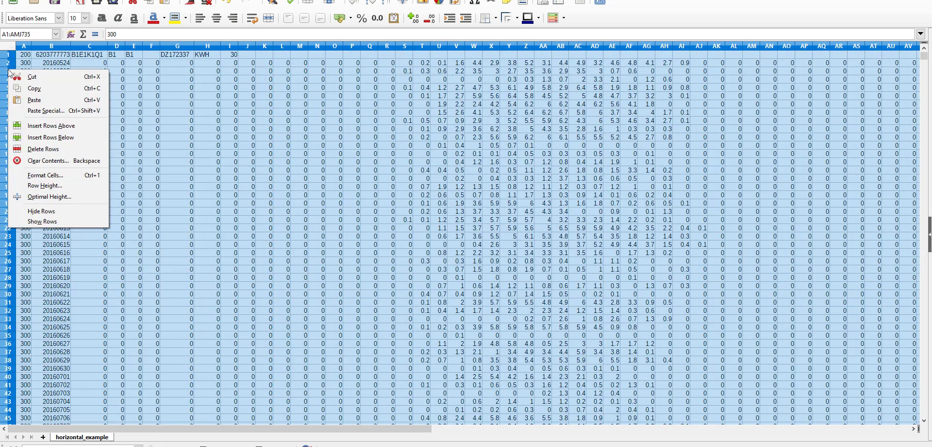
click(55, 149)
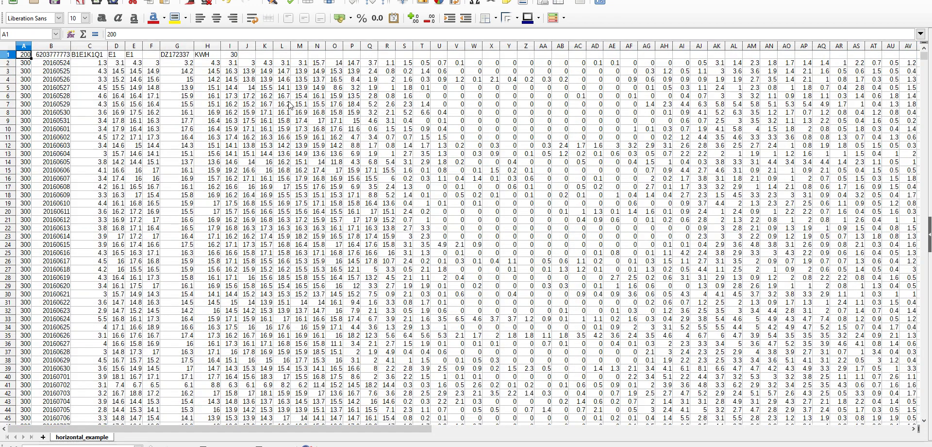
- Delete rows 736 to 2206, from the K1 register header row down to the end of the data
click(268, 72)
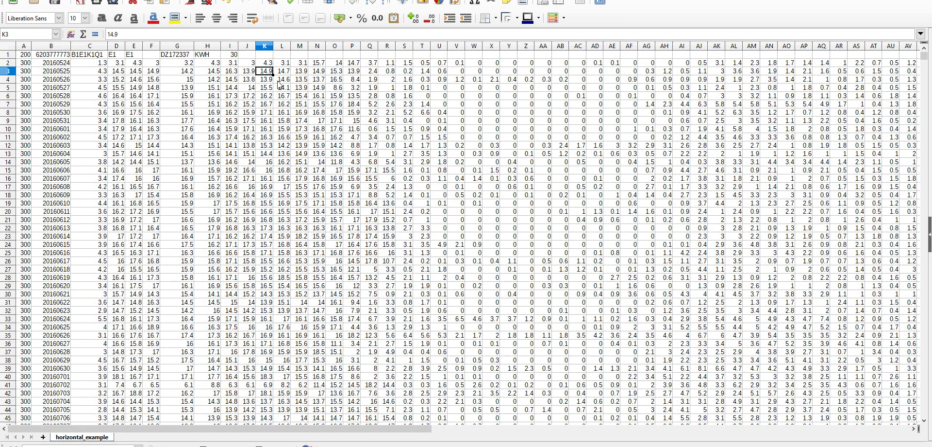
key(ctrl+Down)
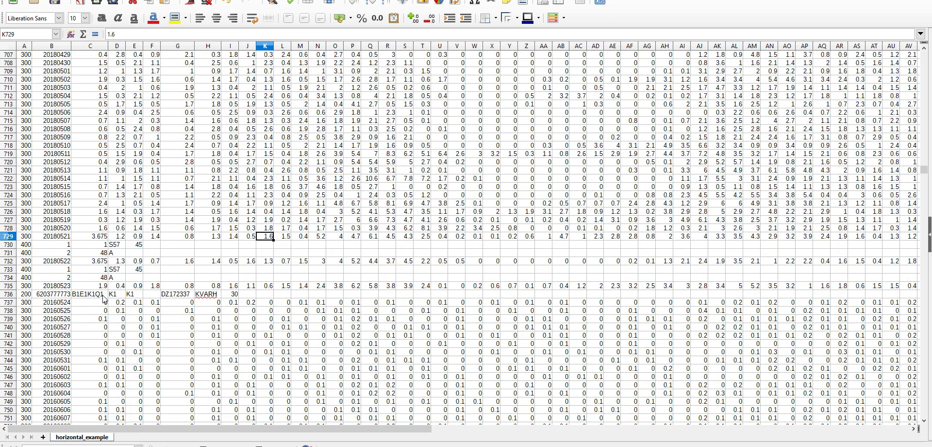
click(10, 294)
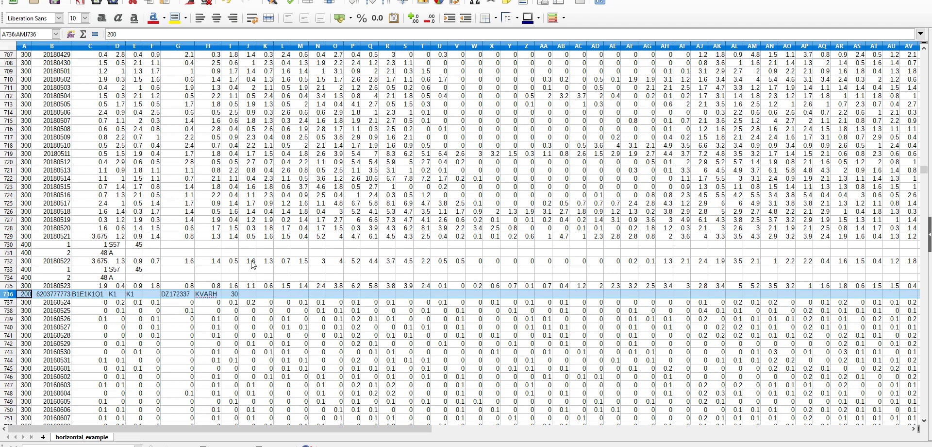
key(ctrl+shift+Down)
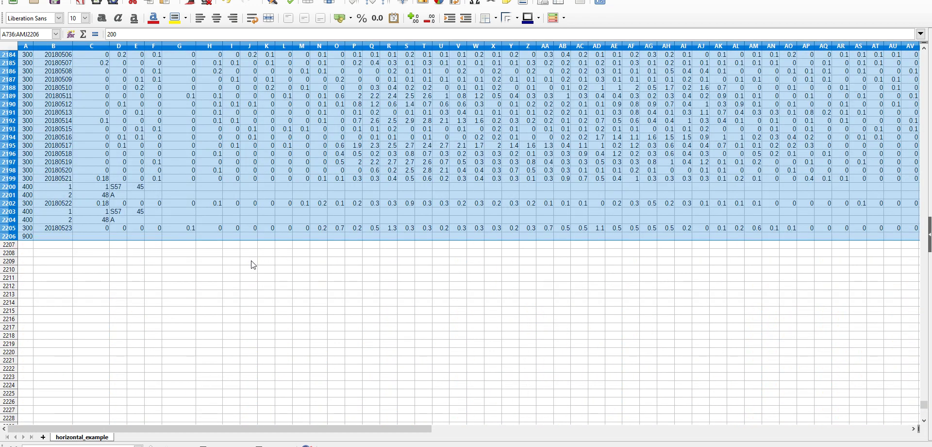
right_click(9, 142)
key(d)
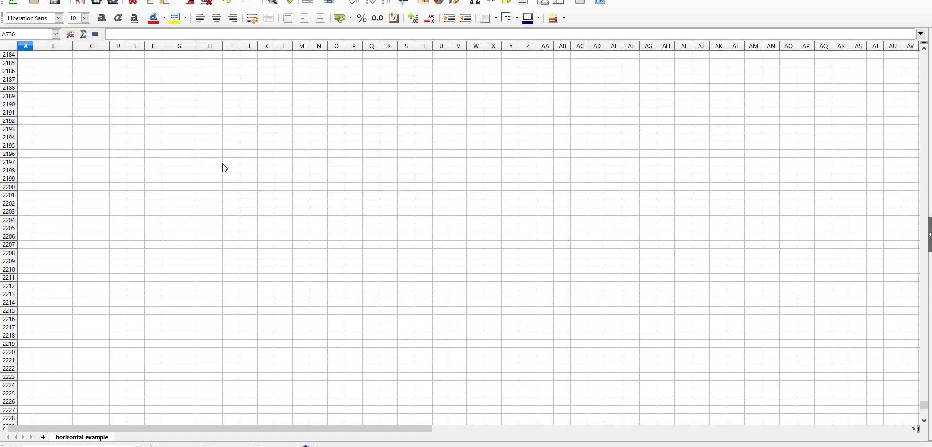
- Examine the last rows of the remaining E1 data, including the 400 records between the daily rows and the dates in column B
click(253, 179)
key(ctrl+Up)
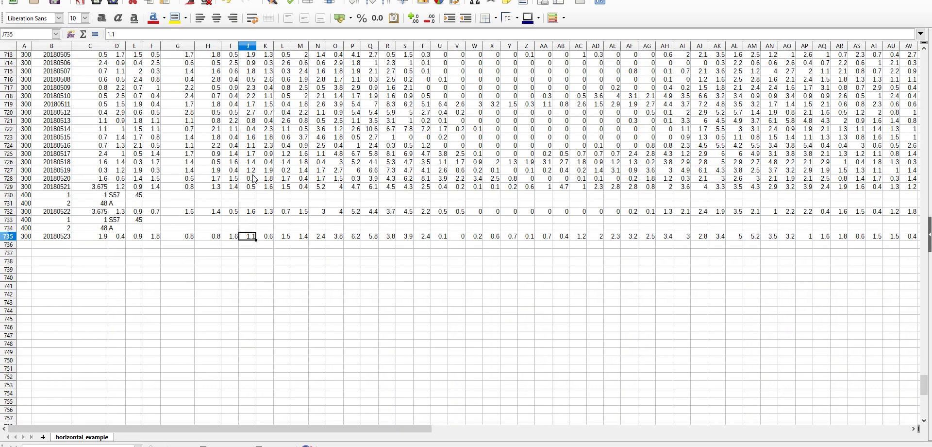
key(Up)
key(ctrl+Up)
key(ctrl+Up)
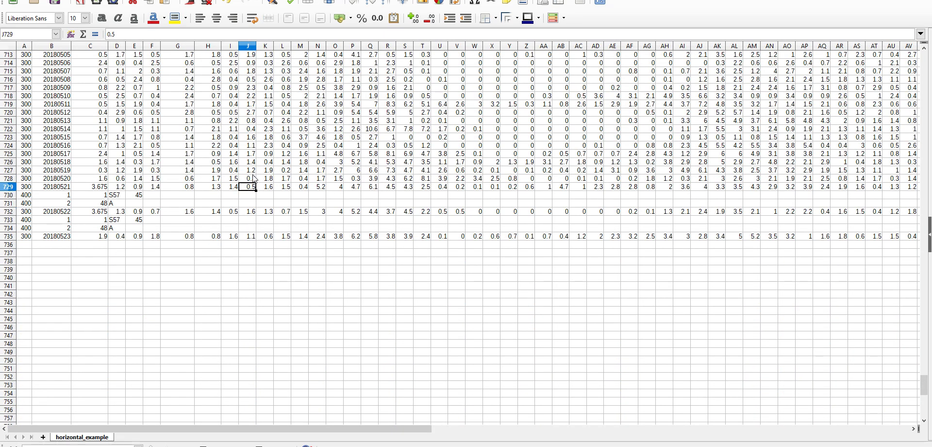
key(Left)
key(Left)
key(Left)
key(Left)
key(Left)
key(Left)
key(Left)
key(Left)
key(Down)
key(Down)
key(Down)
key(Down)
key(Down)
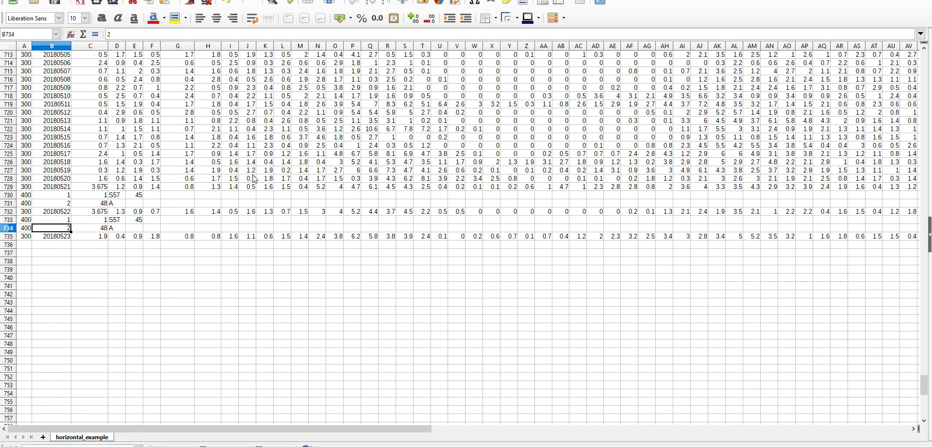
key(Down)
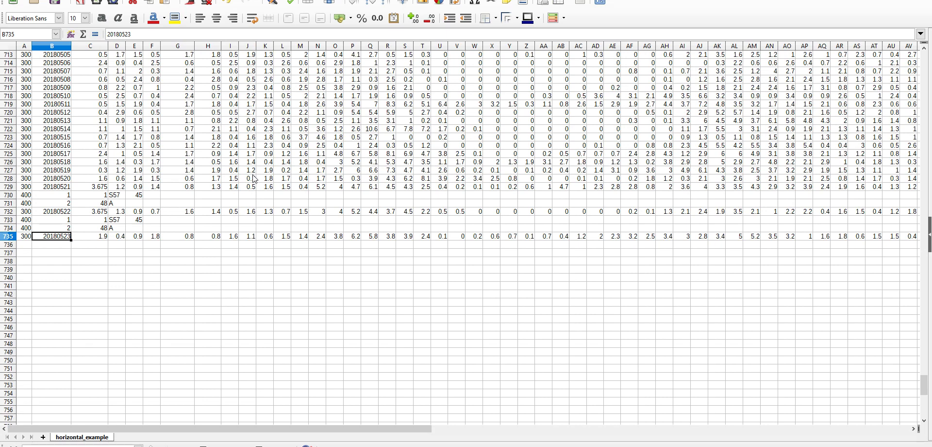
- Check the first and last dates of the E1 readings in column B
key(ctrl+Up)
key(Down)
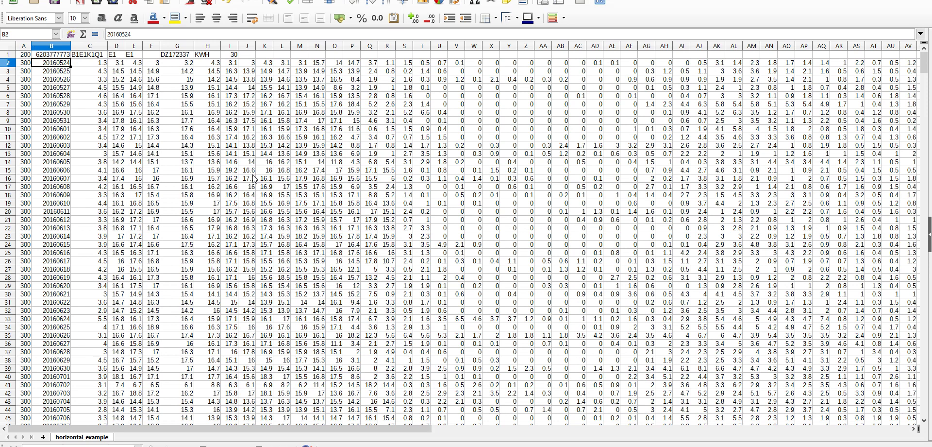
key(ctrl+Down)
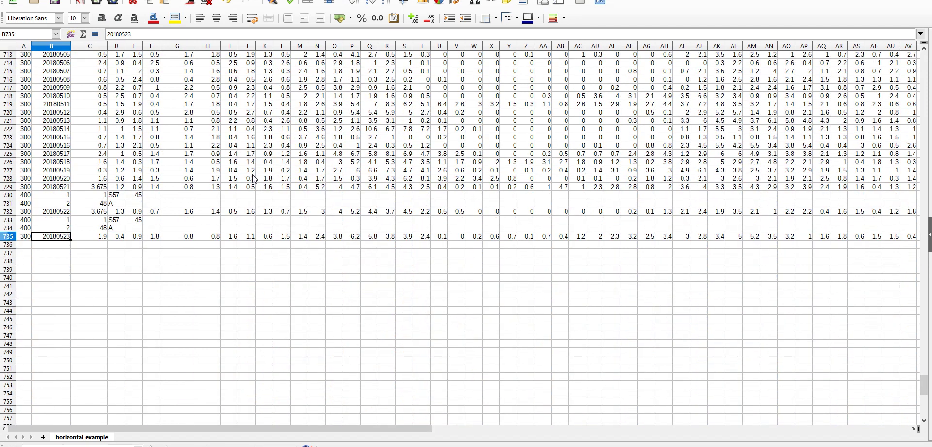
key(ctrl+Up)
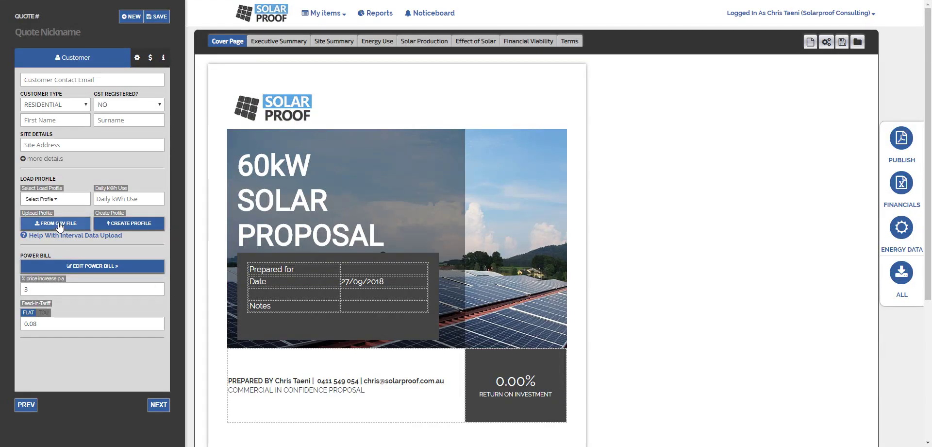
- In Solarproof, upload the horizontal_example CSV as a load profile, review its monthly energy use chart and close the custom load profile
click(58, 223)
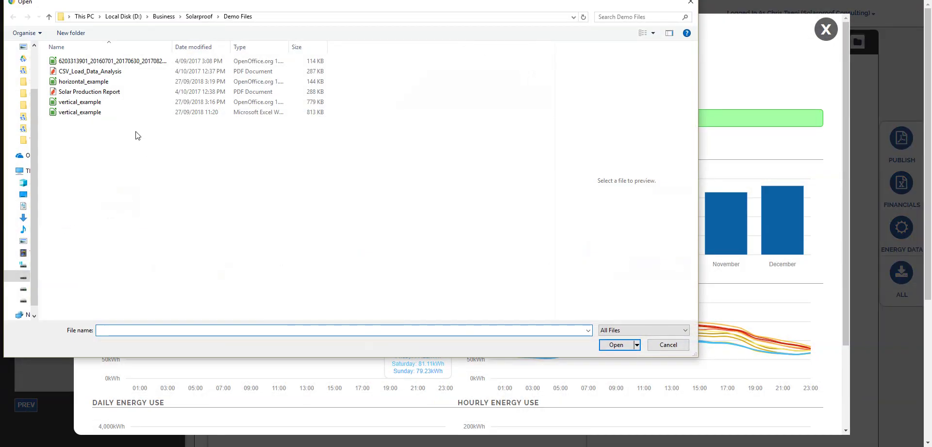
double_click(122, 83)
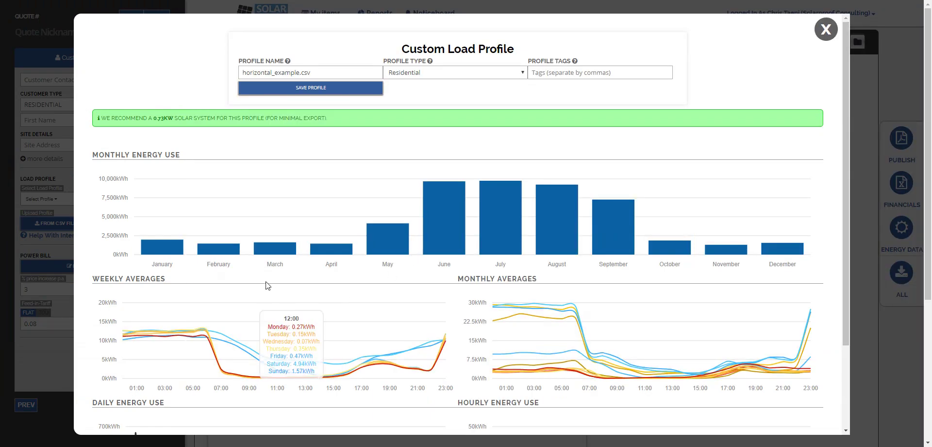
mouse_move(403, 229)
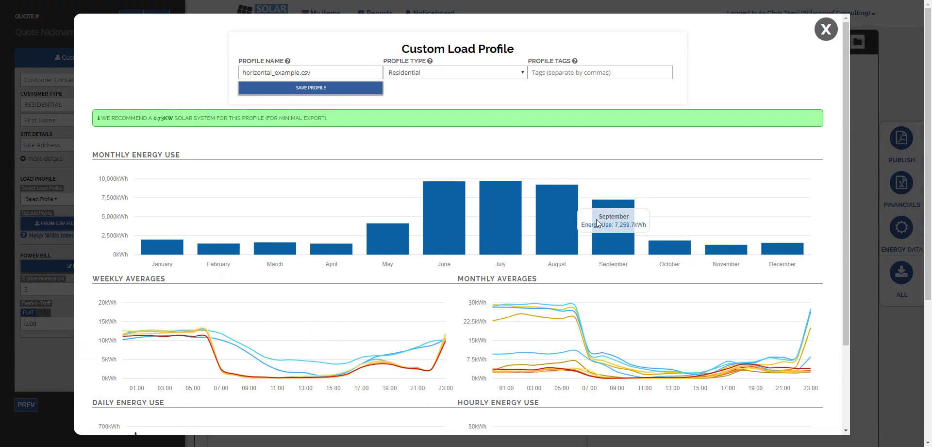
click(334, 74)
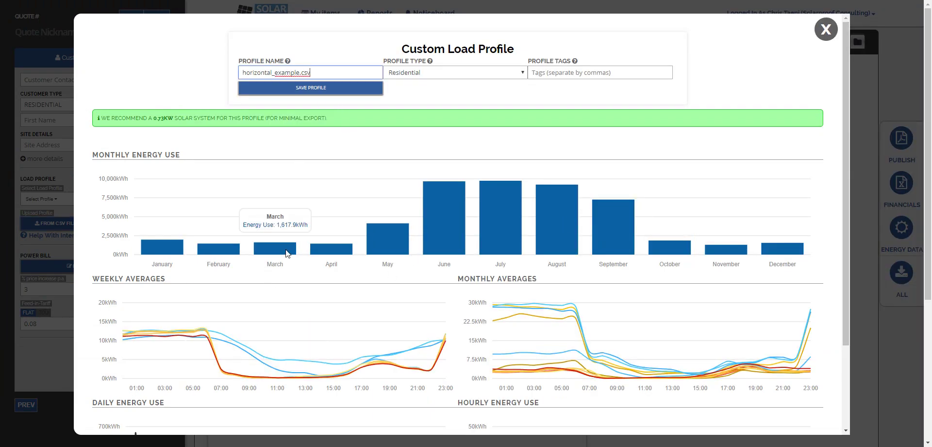
click(168, 87)
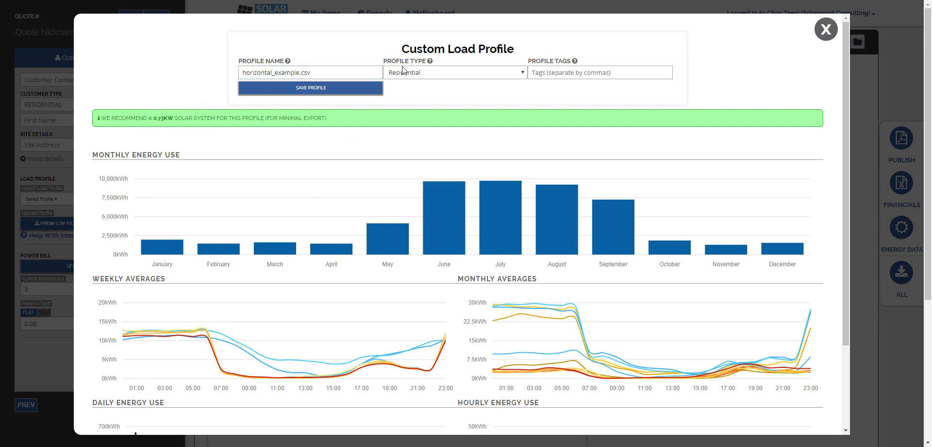
click(826, 30)
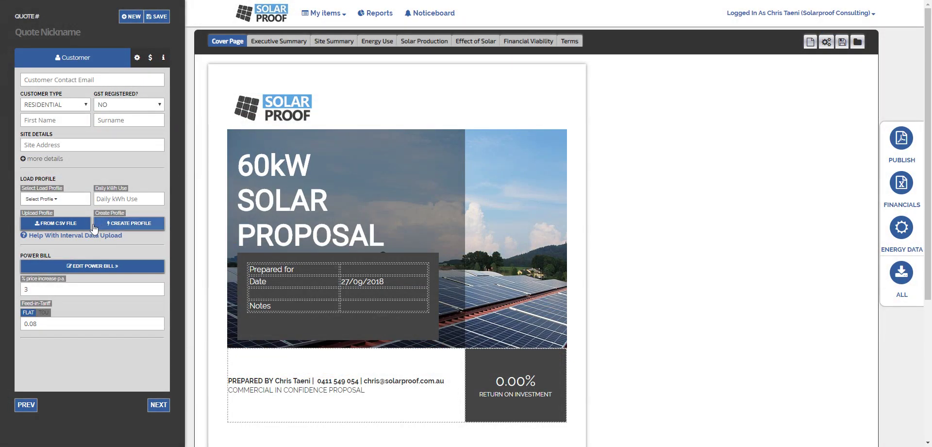
- Open the interval data upload help and look through the vertical and horizontal examples, sample CSV downloads and availability guidance
click(40, 236)
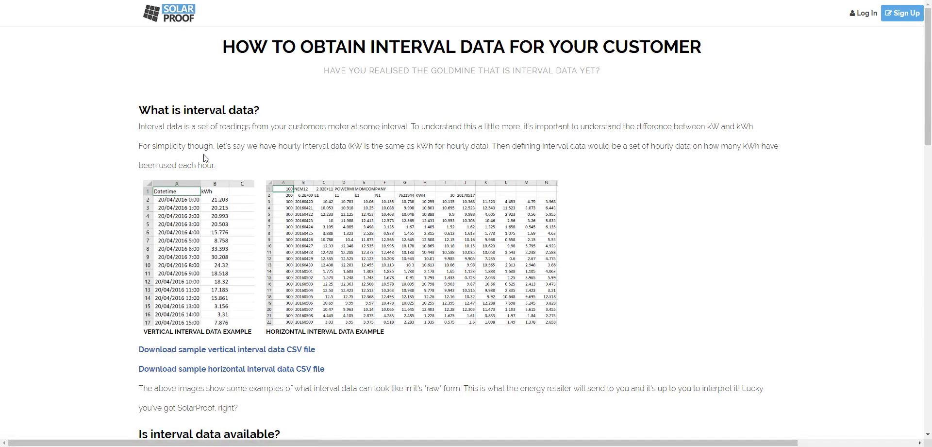
scroll(204, 158, down, 2)
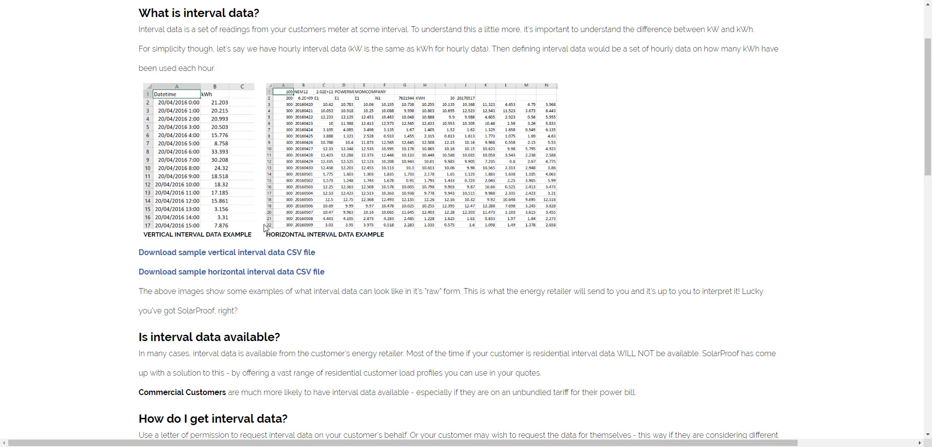
scroll(171, 290, down, 5)
scroll(197, 290, up, 7)
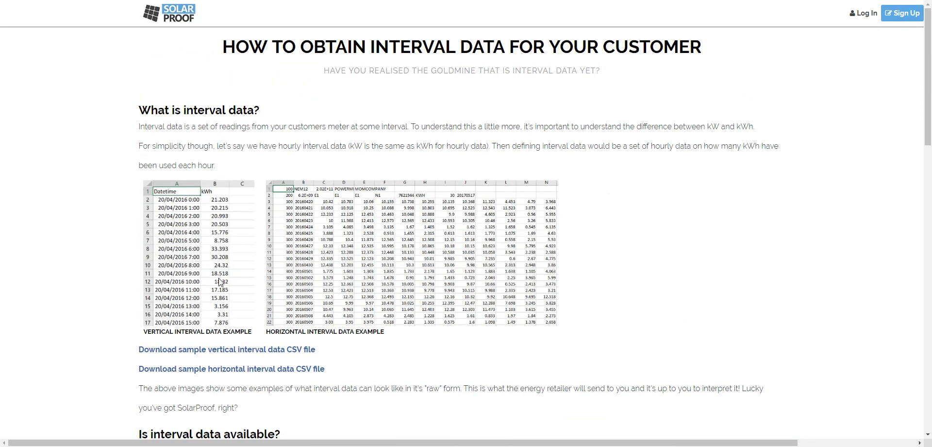